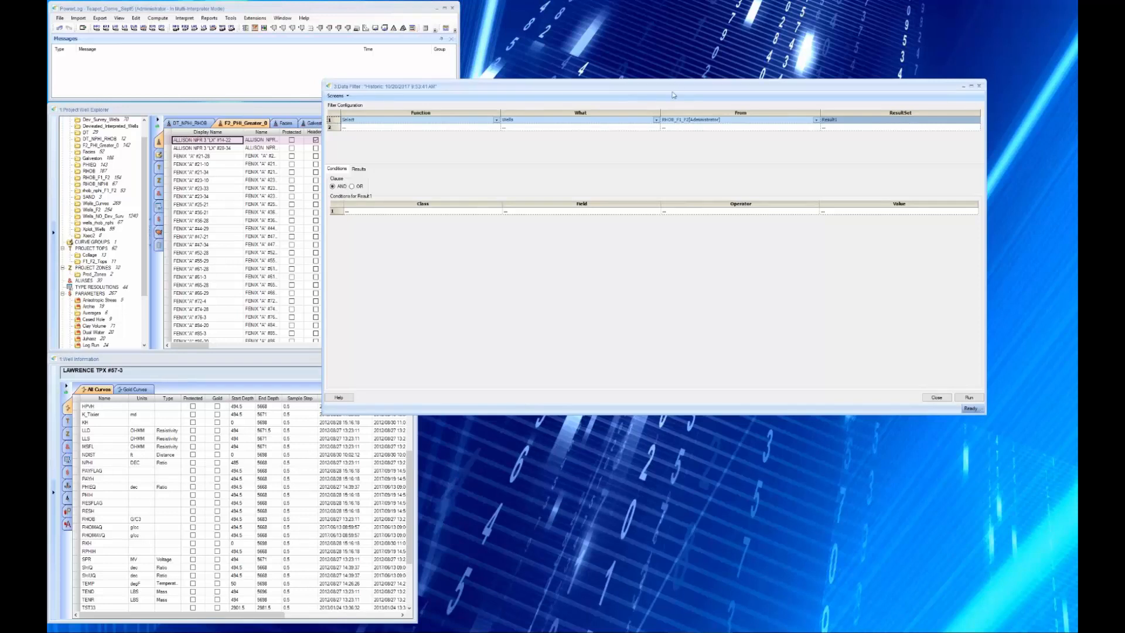
# Step: Run the filter selecting wells from RHOB_F1_F2 into Result1 without any conditions and browse the returned wells
pyautogui.moveTo(673, 95); pyautogui.dragTo(669, 127)
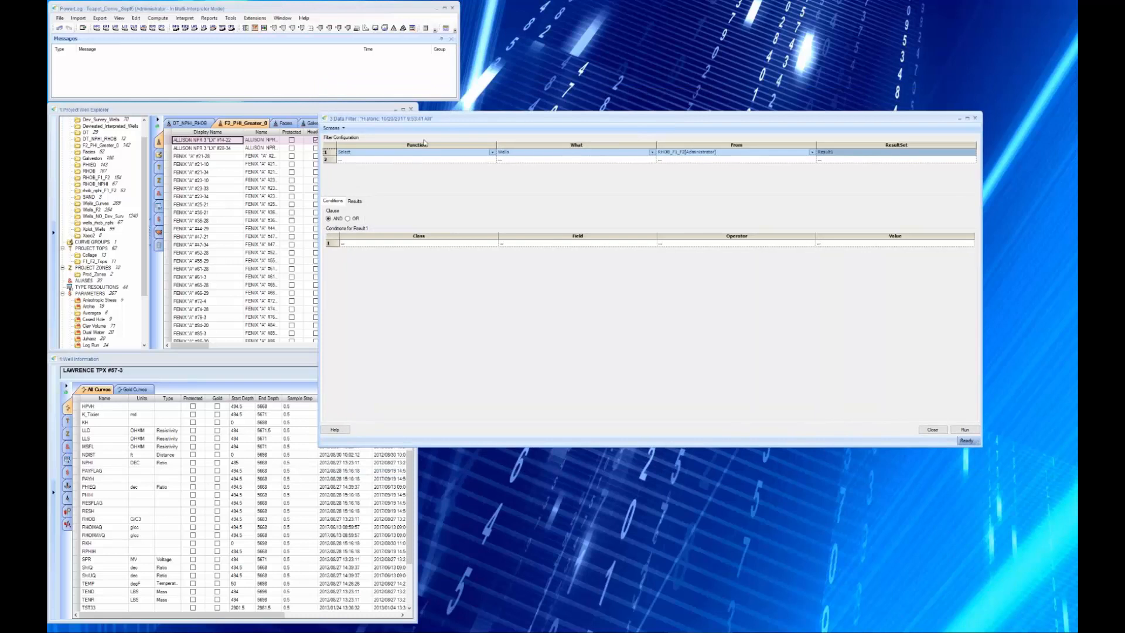
pyautogui.click(492, 152)
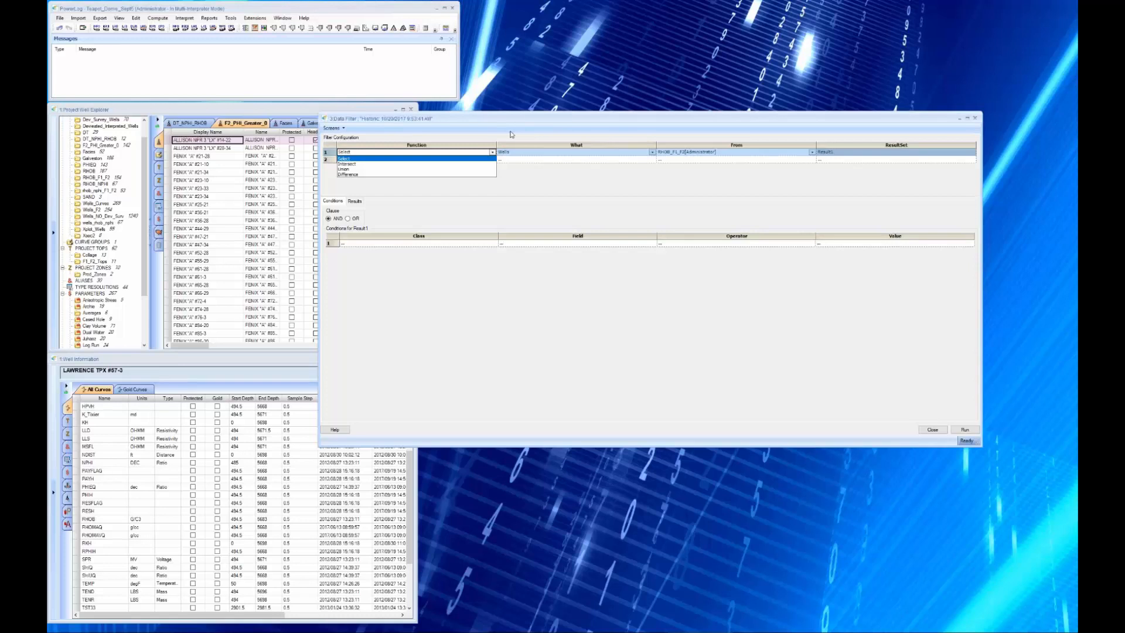
pyautogui.click(516, 135)
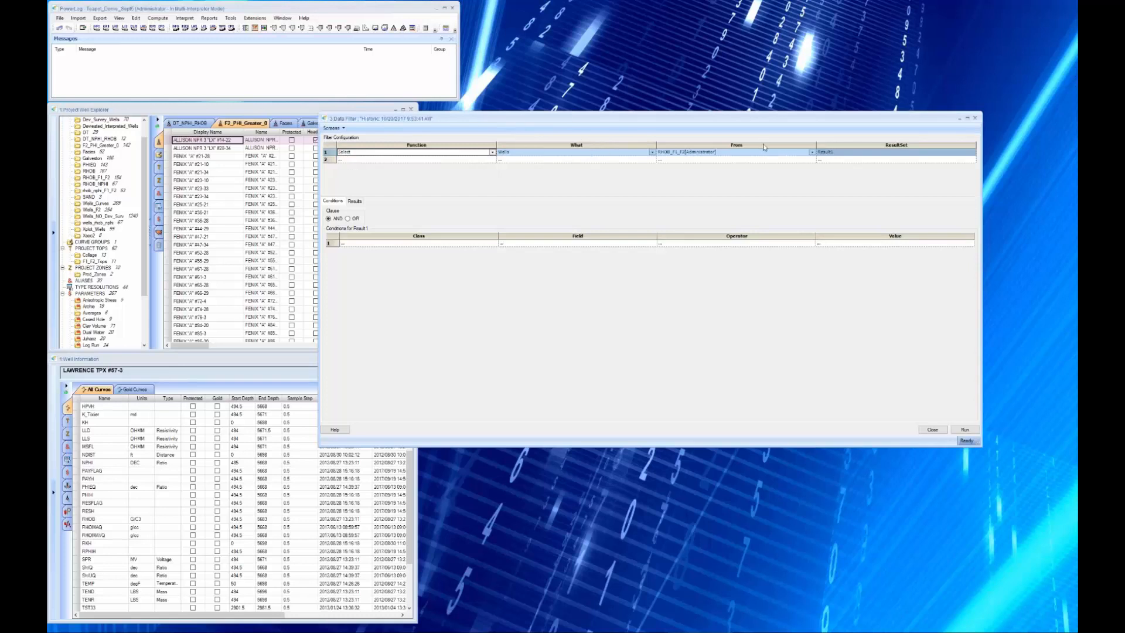
pyautogui.click(750, 152)
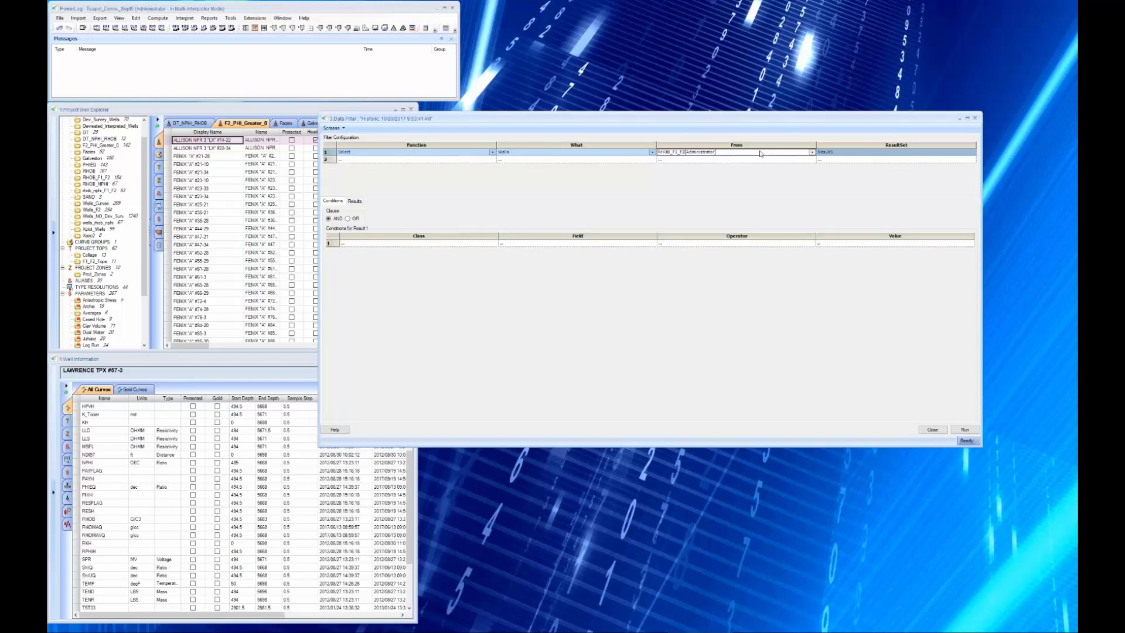
pyautogui.click(854, 152)
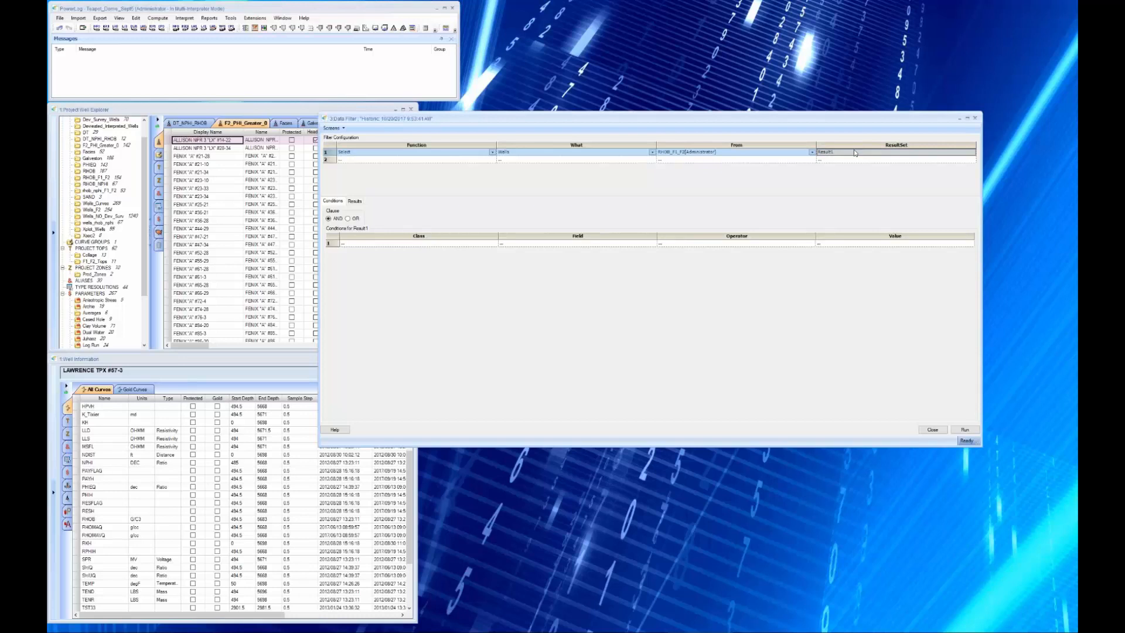
pyautogui.click(965, 430)
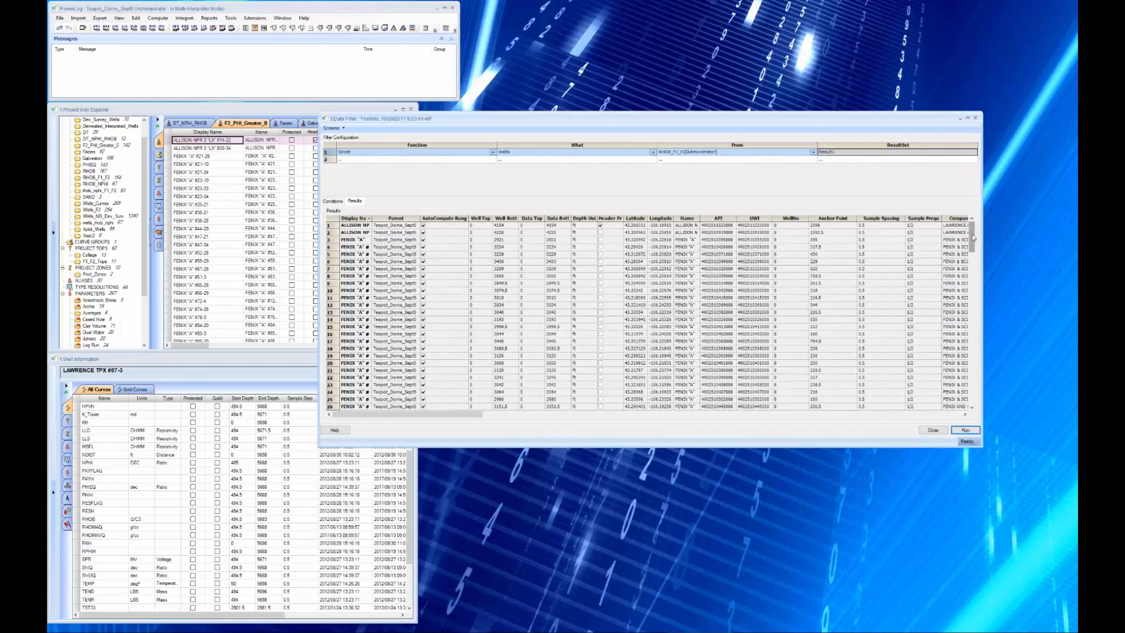
pyautogui.moveTo(973, 237)
pyautogui.mouseDown()
pyautogui.moveTo(981, 394)
pyautogui.moveTo(975, 230)
pyautogui.mouseUp()
# Step: Add a condition to the Result1 filter requiring Curves Name IsEqual RHOB
pyautogui.click(332, 200)
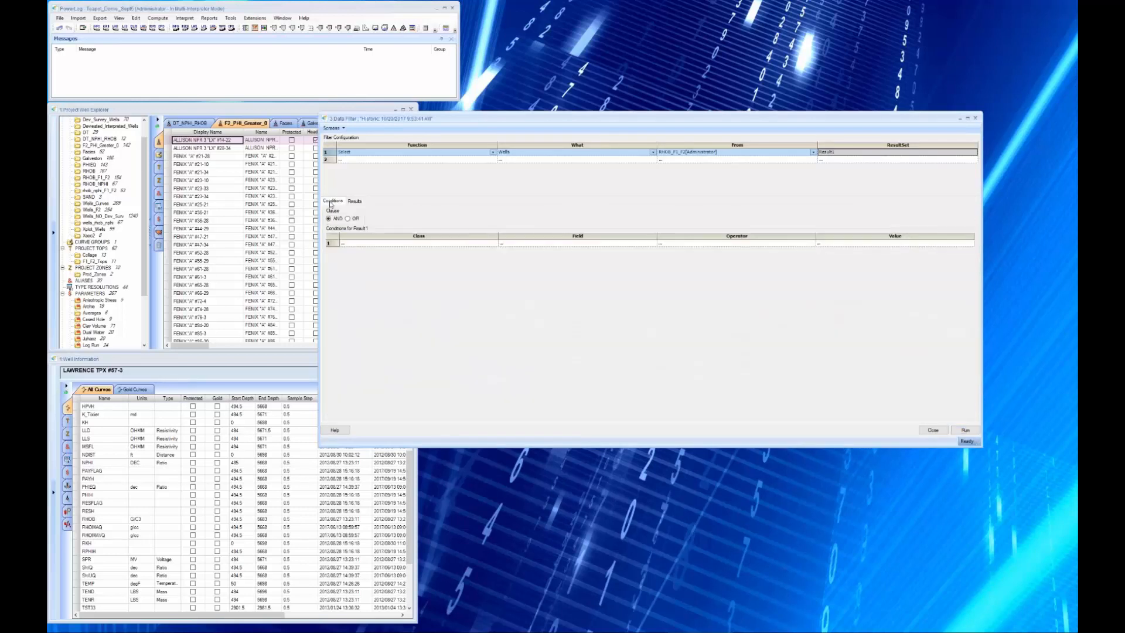
pyautogui.click(471, 245)
pyautogui.click(473, 245)
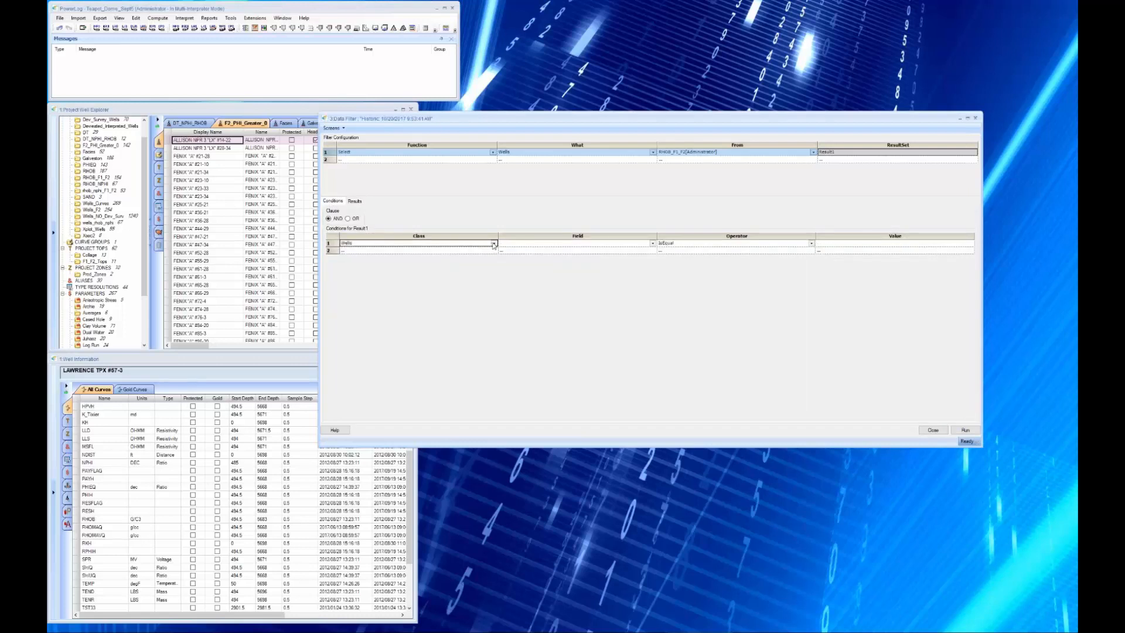
pyautogui.click(495, 243)
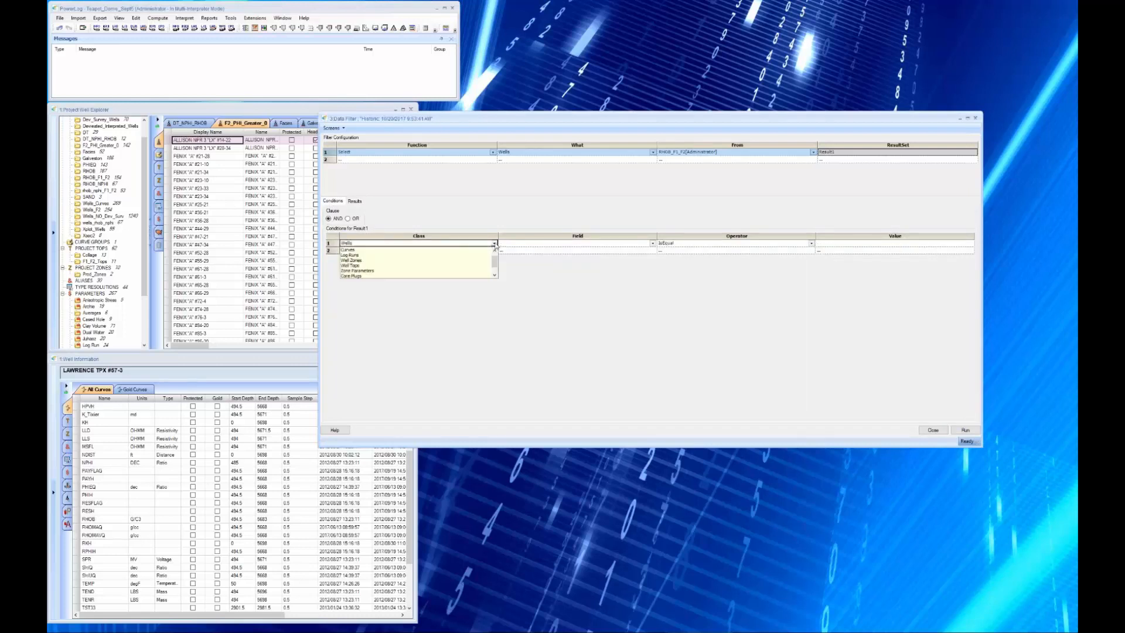
pyautogui.click(394, 250)
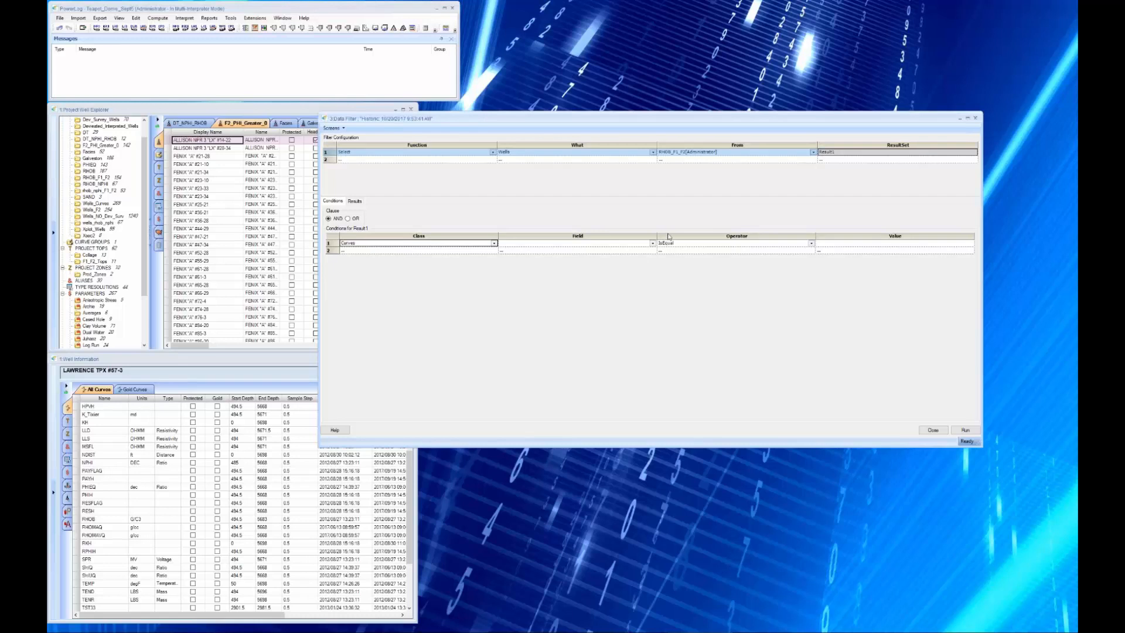
pyautogui.click(653, 243)
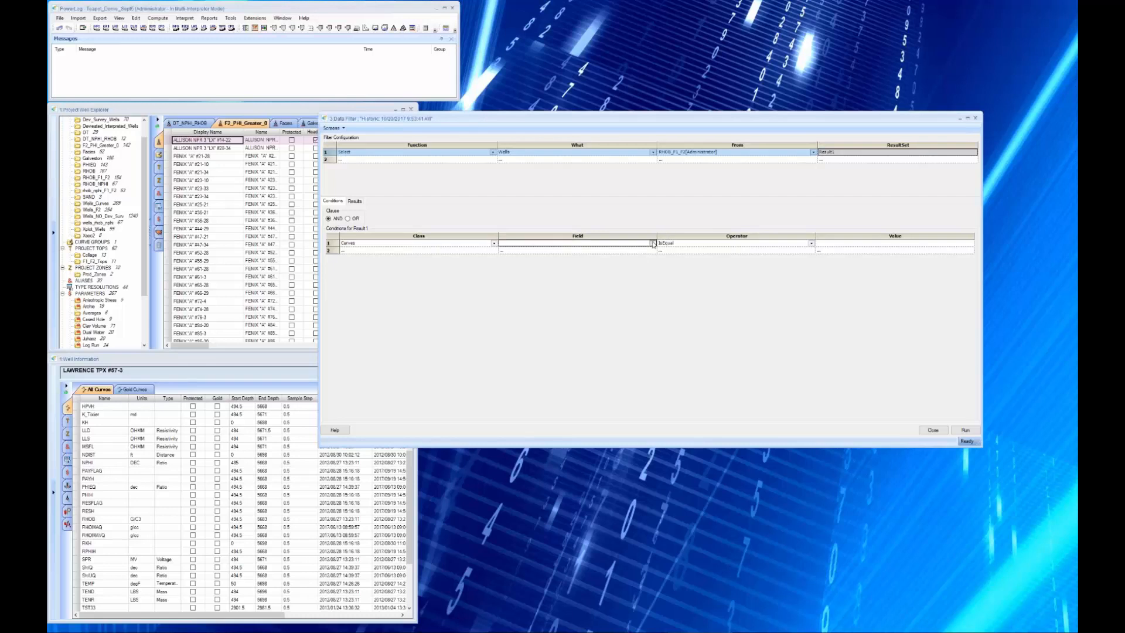
pyautogui.click(653, 244)
pyautogui.click(567, 251)
pyautogui.click(861, 247)
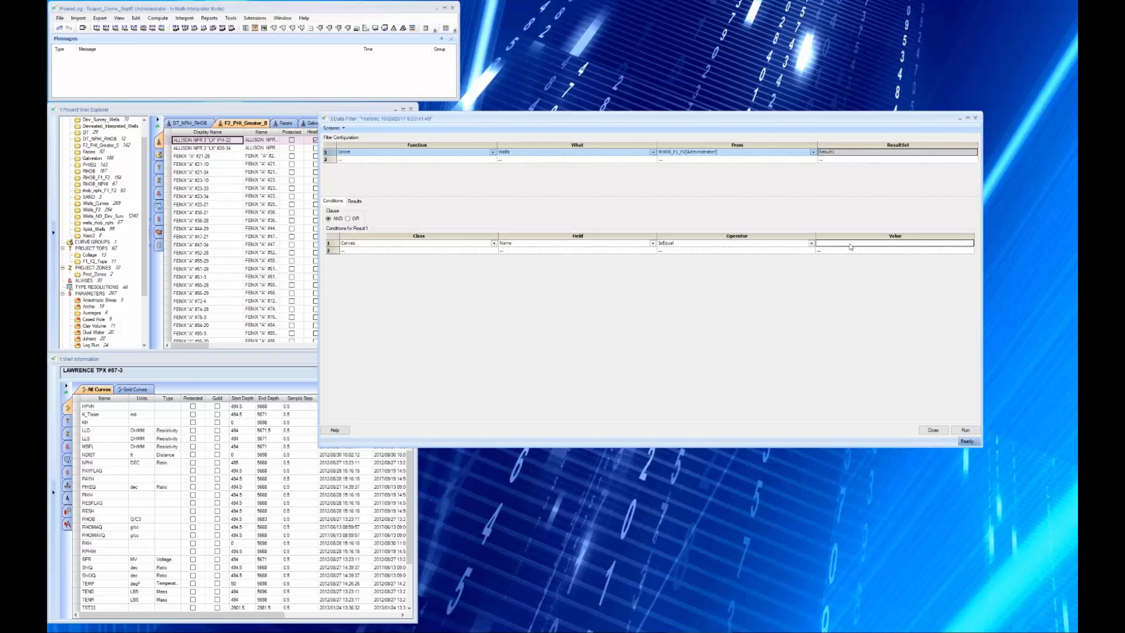
pyautogui.write('RHOB')
# Step: Add a second condition to the Result1 filter requiring Well Tops Name IsEqual F1WC
pyautogui.click(430, 251)
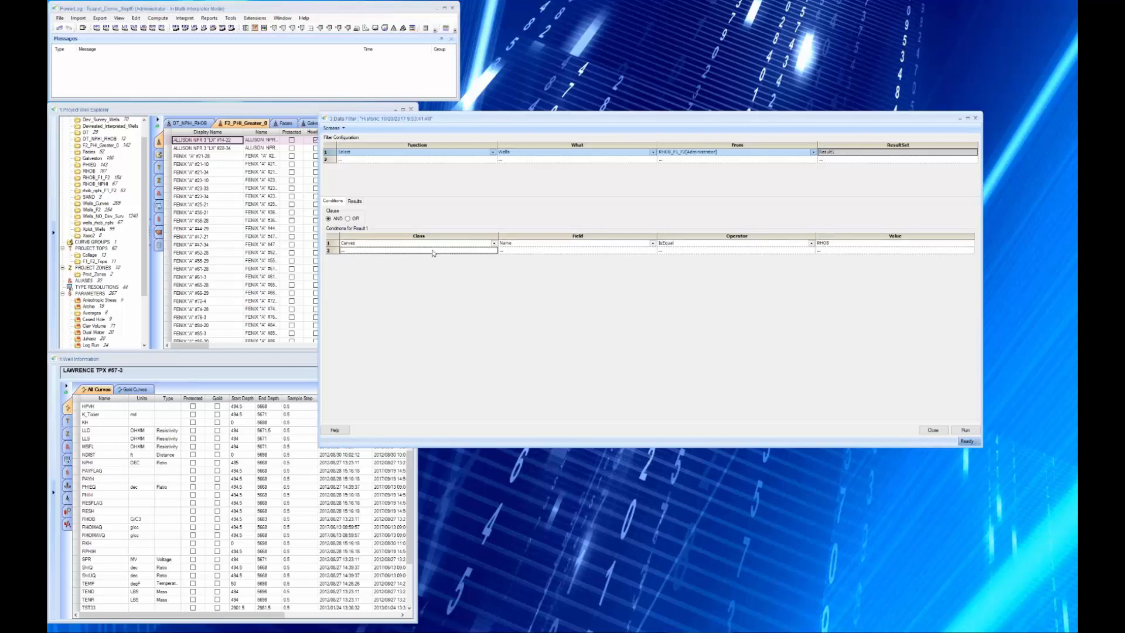
pyautogui.click(481, 251)
pyautogui.click(494, 251)
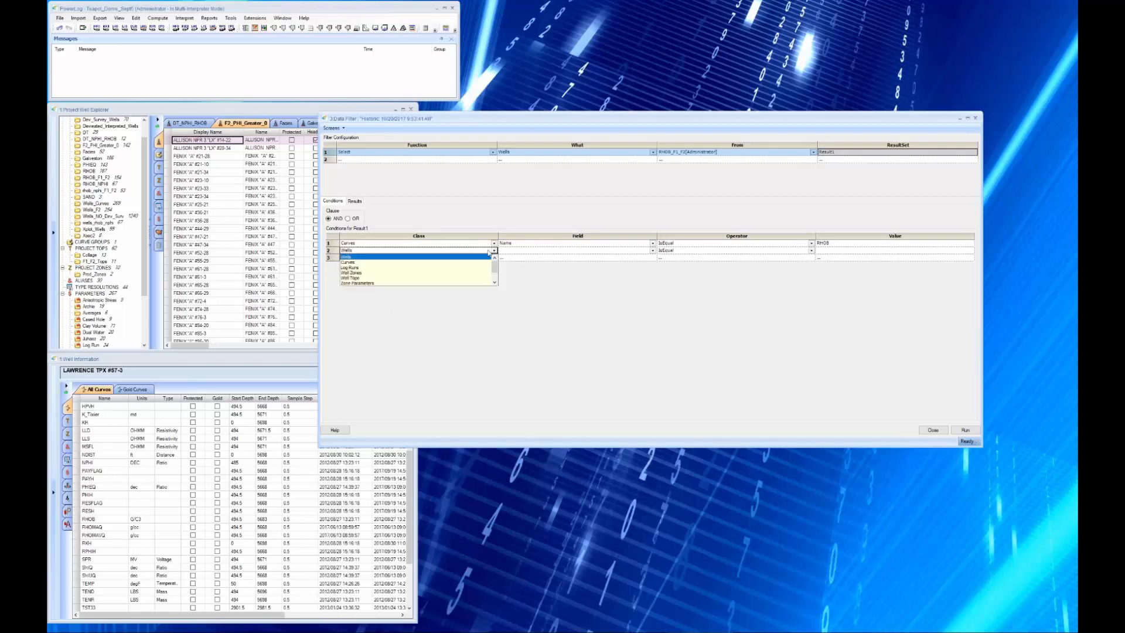
pyautogui.click(367, 281)
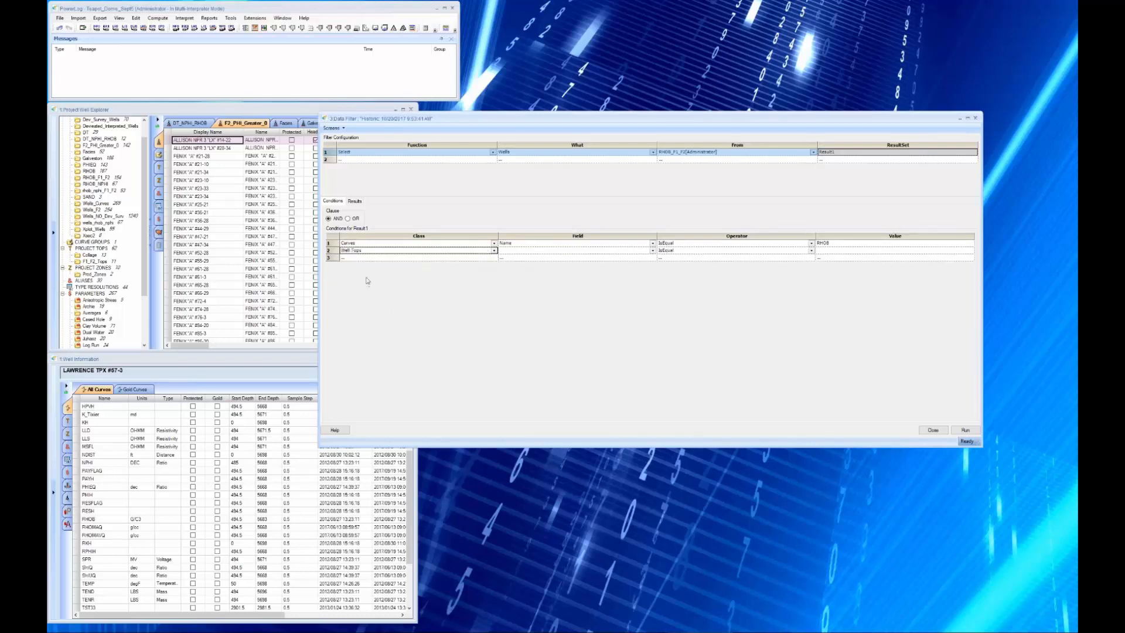
pyautogui.click(652, 251)
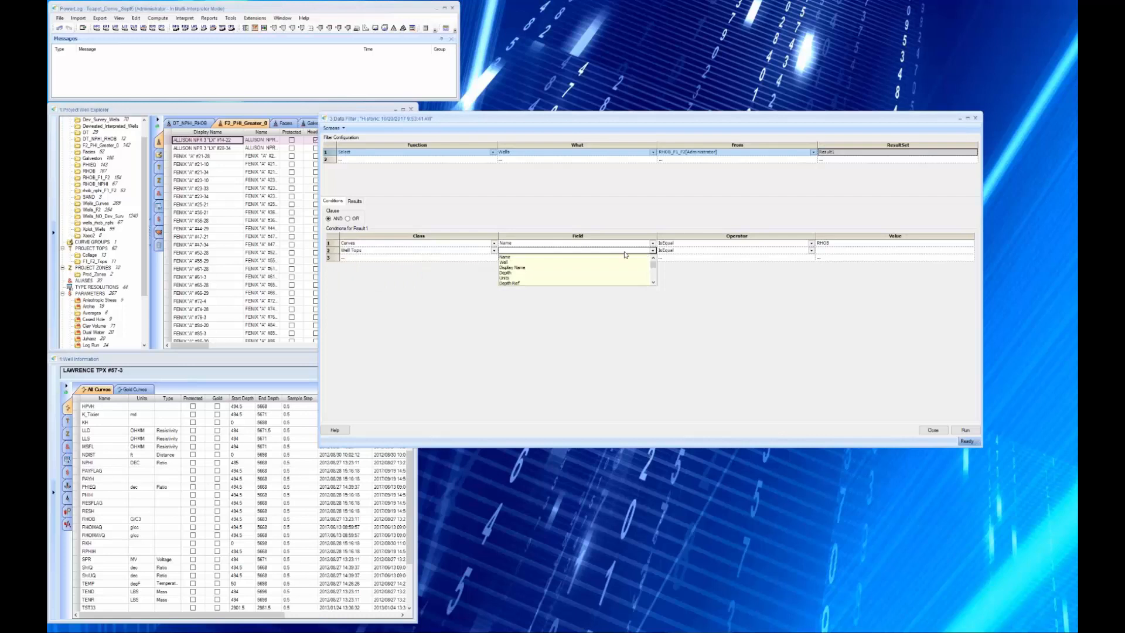
pyautogui.click(524, 258)
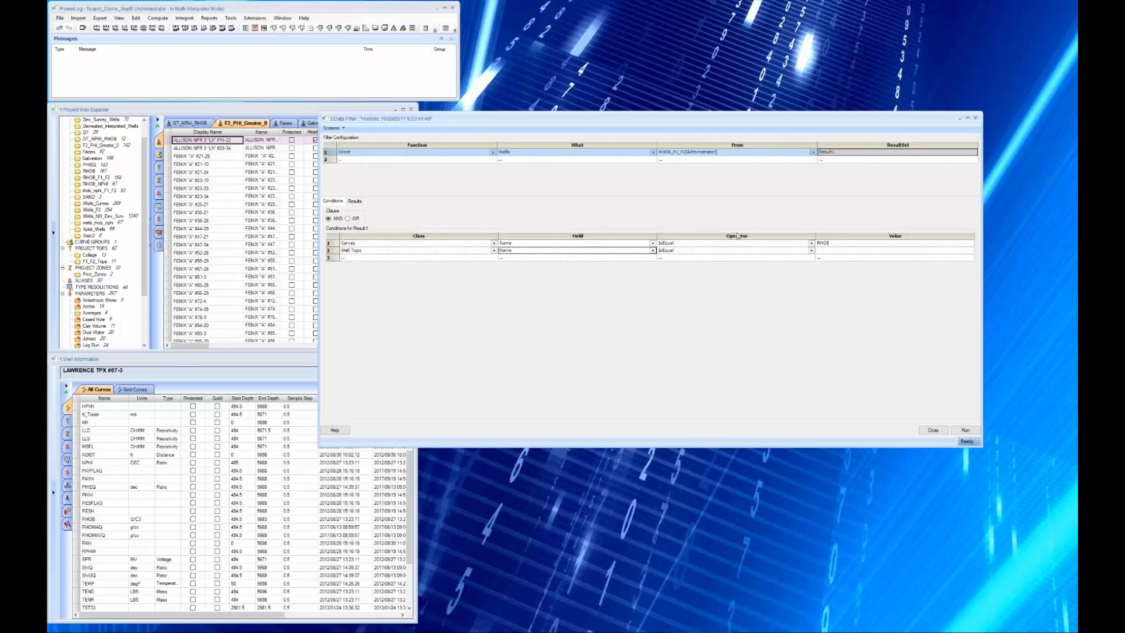
pyautogui.click(811, 251)
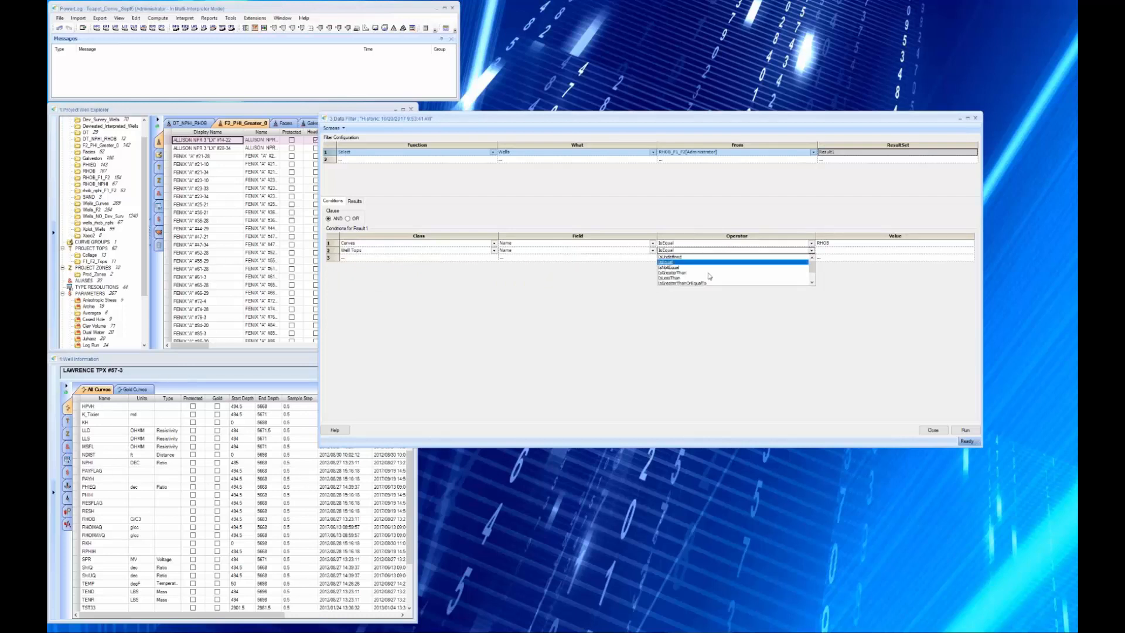
pyautogui.click(680, 264)
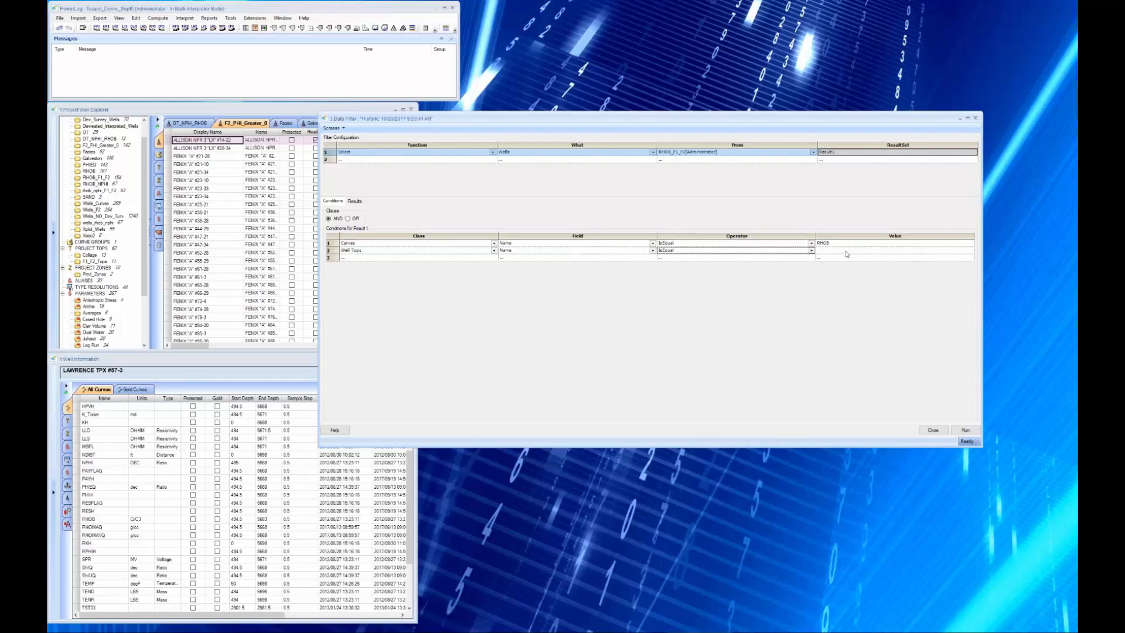
pyautogui.click(846, 252)
pyautogui.write('F1WC')
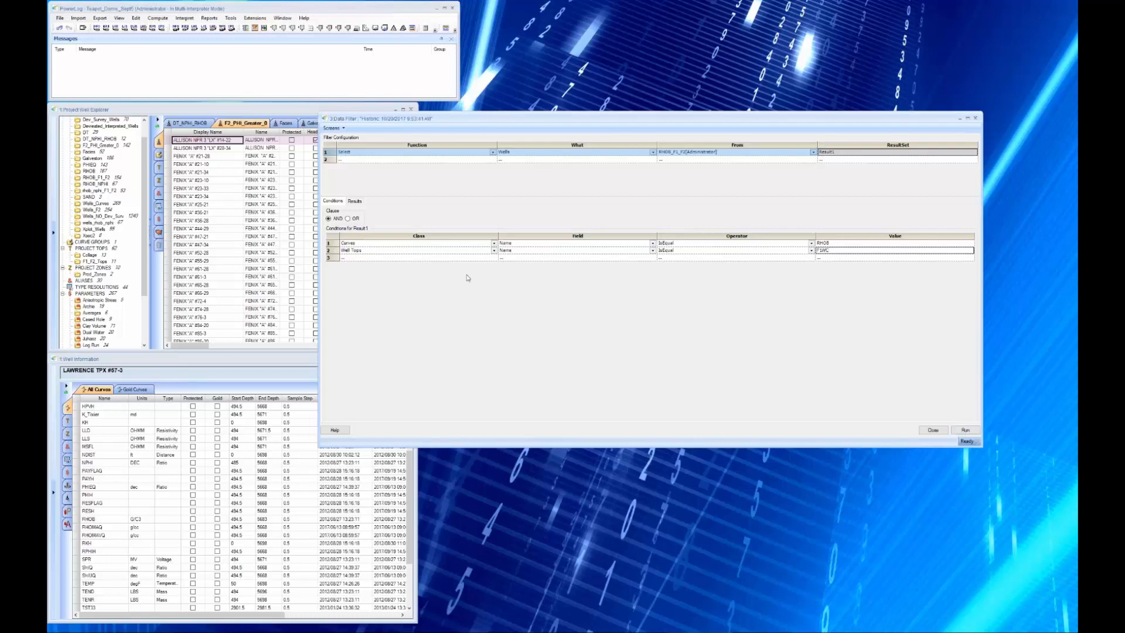
# Step: Run the filter with both conditions, browse the resulting wells, and return to the conditions
pyautogui.click(966, 431)
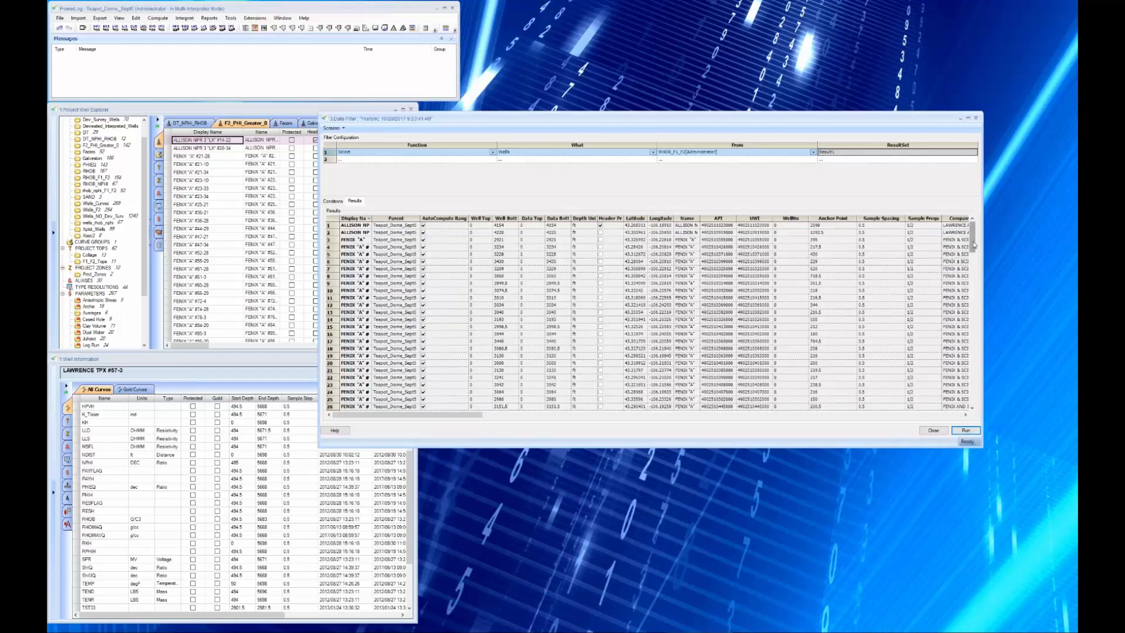
pyautogui.moveTo(974, 244)
pyautogui.mouseDown()
pyautogui.moveTo(977, 403)
pyautogui.moveTo(972, 224)
pyautogui.mouseUp()
pyautogui.click(334, 201)
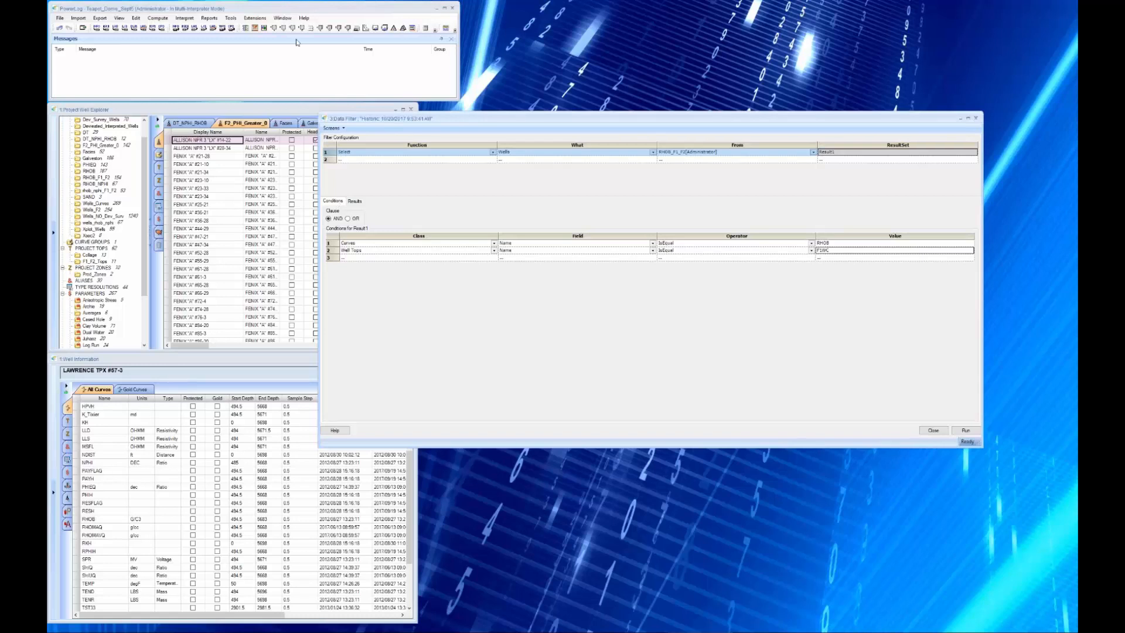
# Step: Recall the saved Complex data filter screen, sorting the saved screens by creation date to find it
pyautogui.click(340, 129)
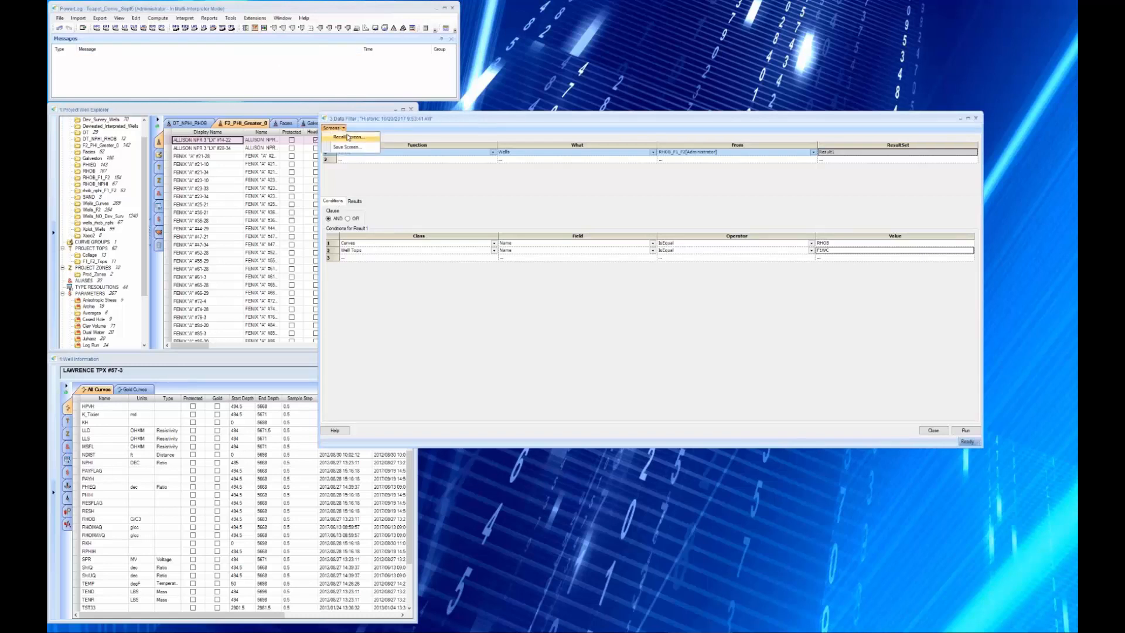
pyautogui.click(350, 138)
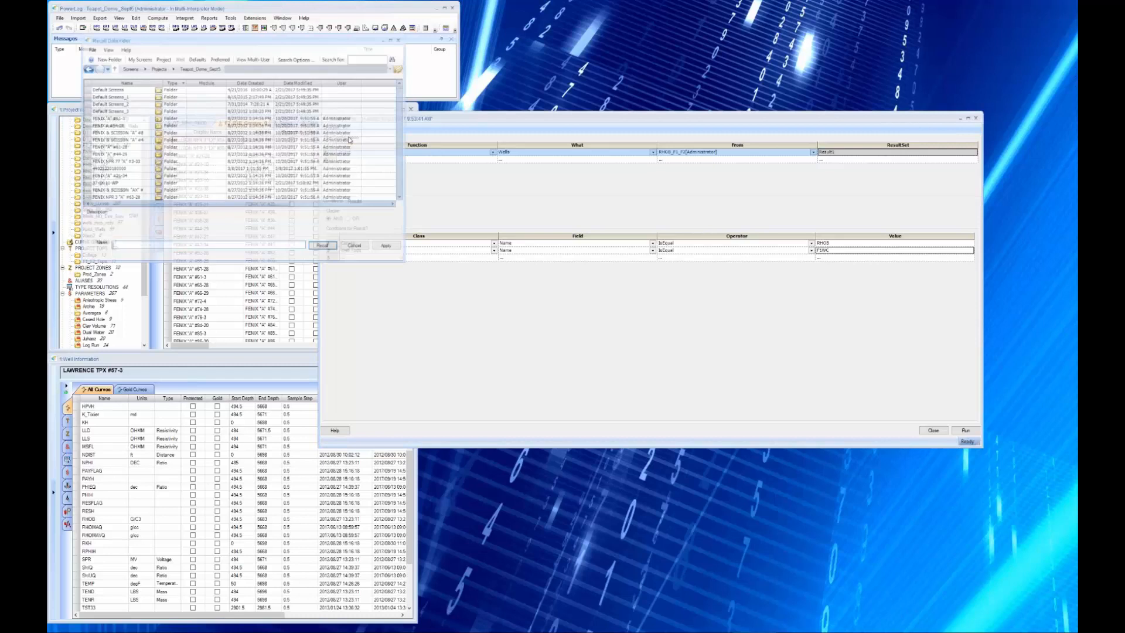
pyautogui.click(254, 83)
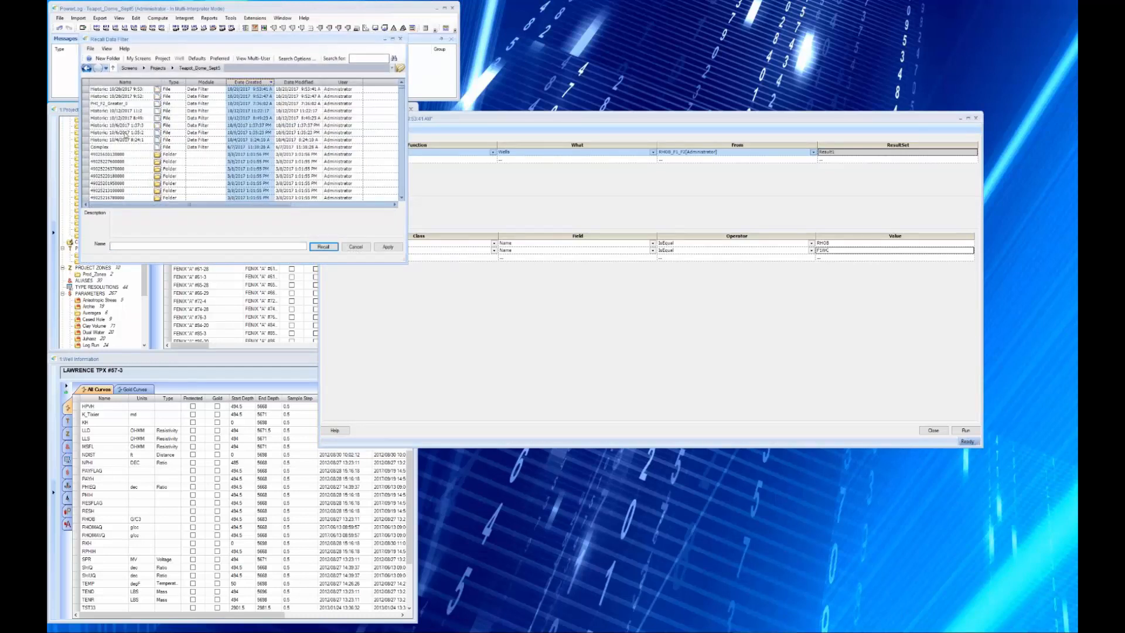
pyautogui.click(111, 148)
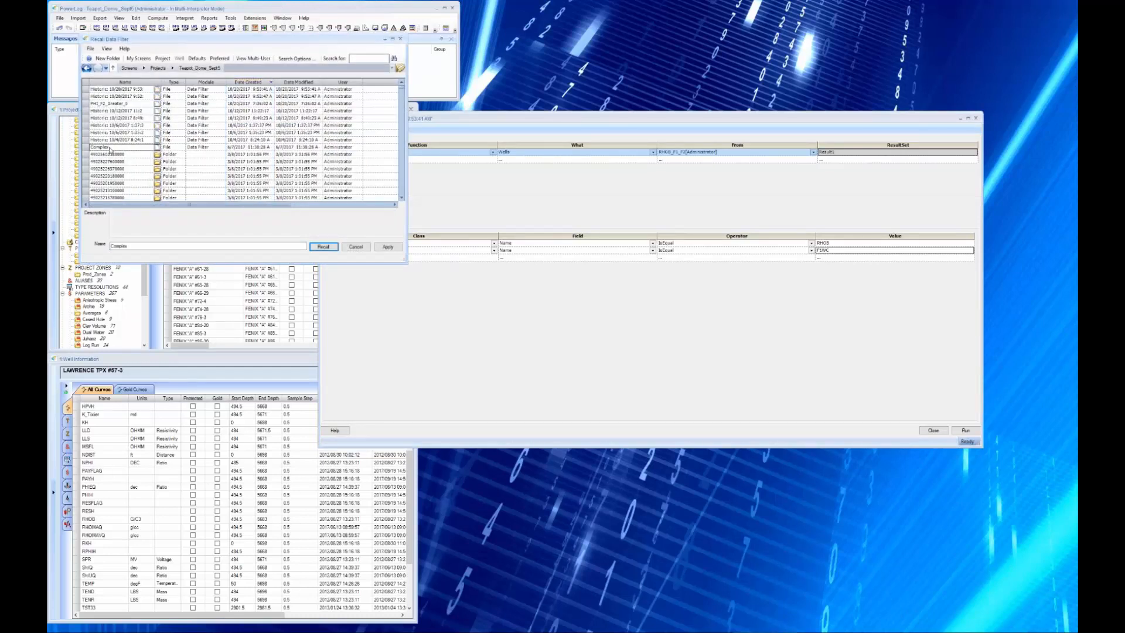
pyautogui.click(323, 246)
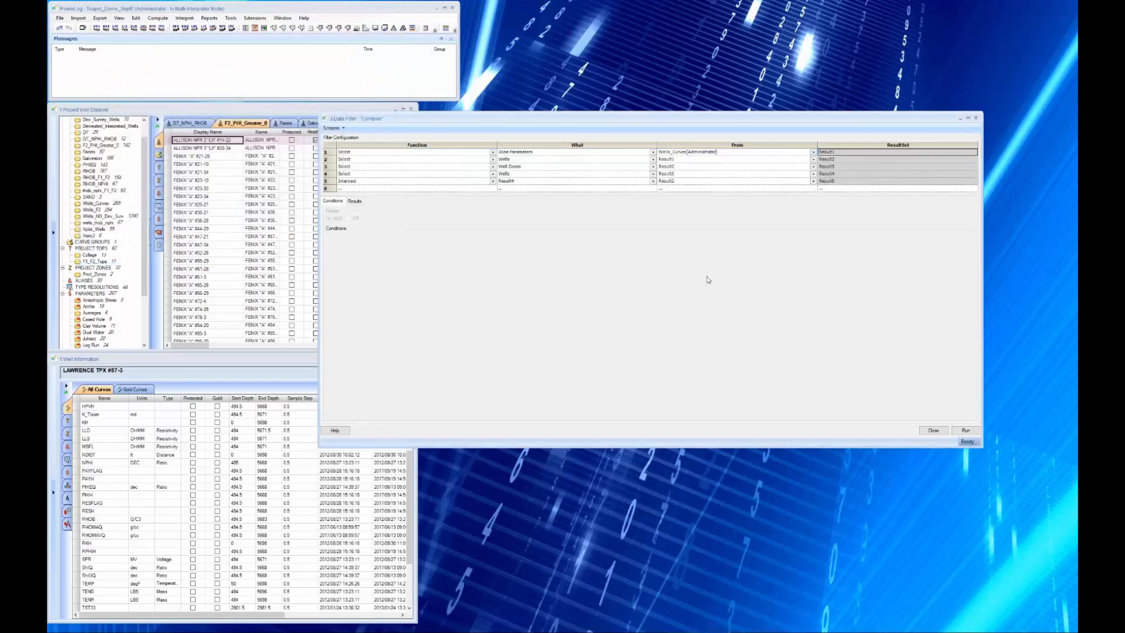
# Step: Delete filter rows 2 through 5, keeping only the Zone Parameters selection from Wells_Curves
pyautogui.click(384, 155)
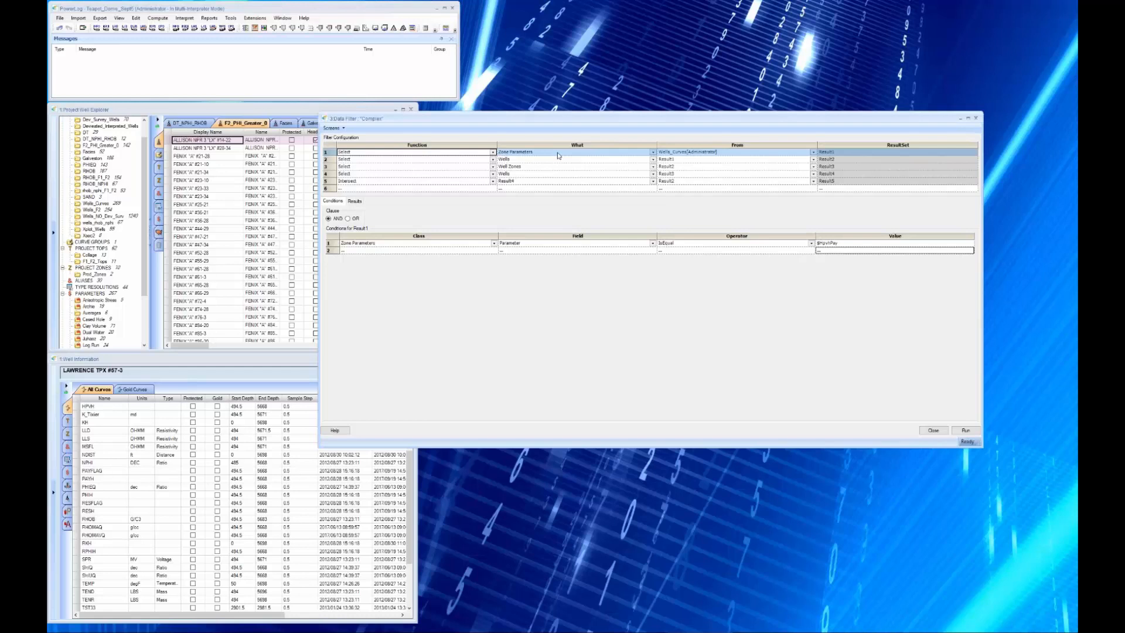
pyautogui.click(326, 160)
pyautogui.keyDown('shift'); pyautogui.click(329, 182); pyautogui.keyUp('shift')
pyautogui.rightClick(332, 175)
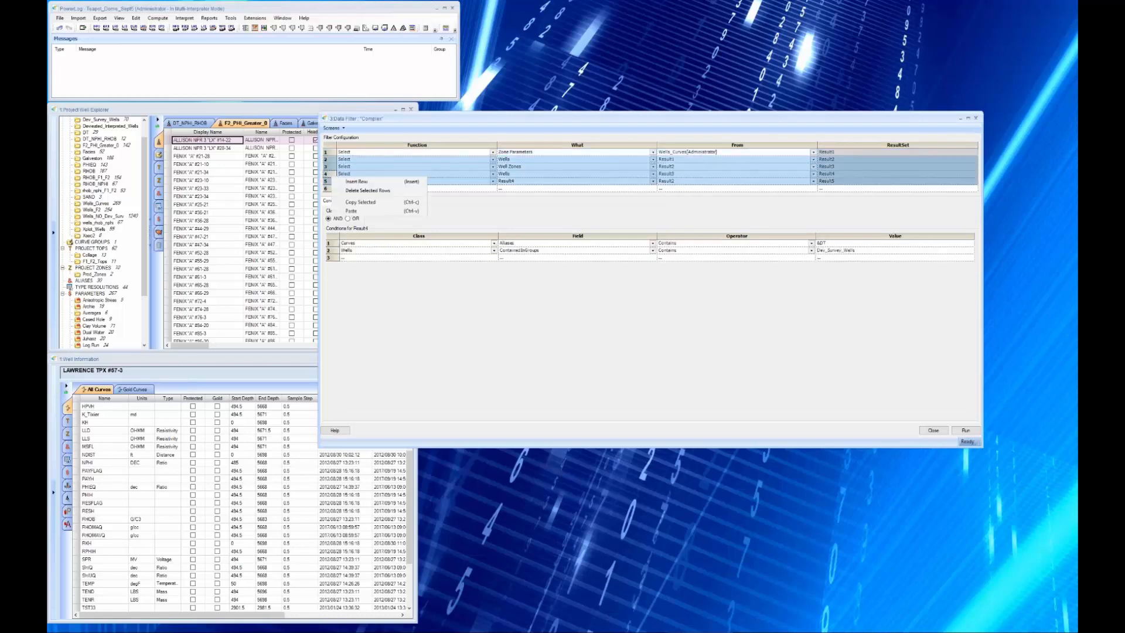
pyautogui.click(370, 191)
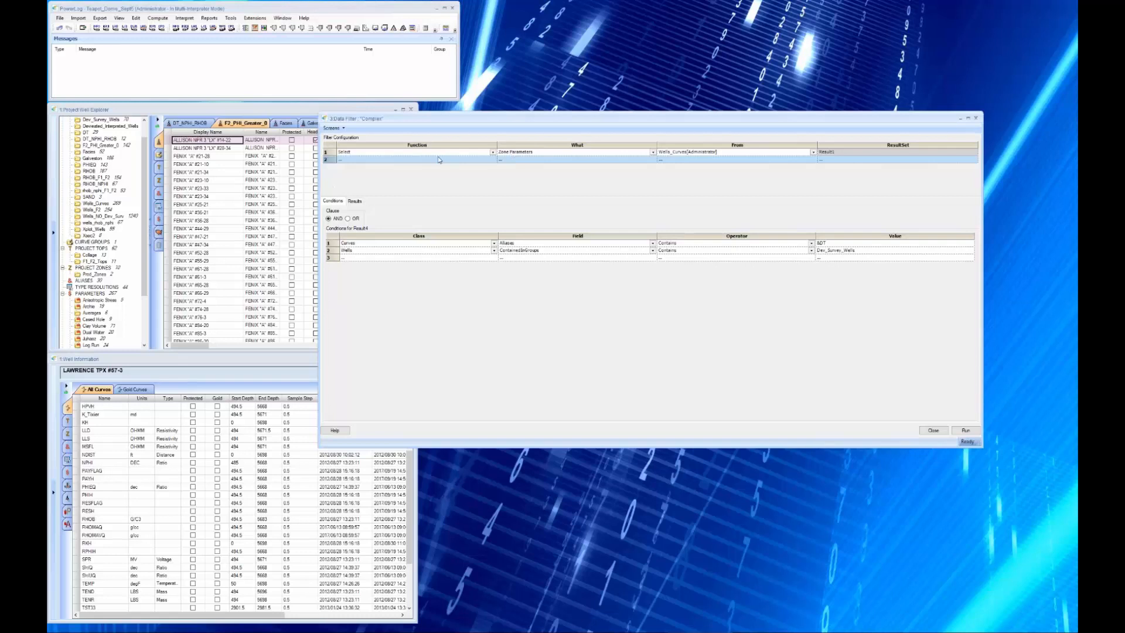
# Step: Run the remaining Zone Parameters filter and widen the Well Zone column in the results
pyautogui.click(333, 153)
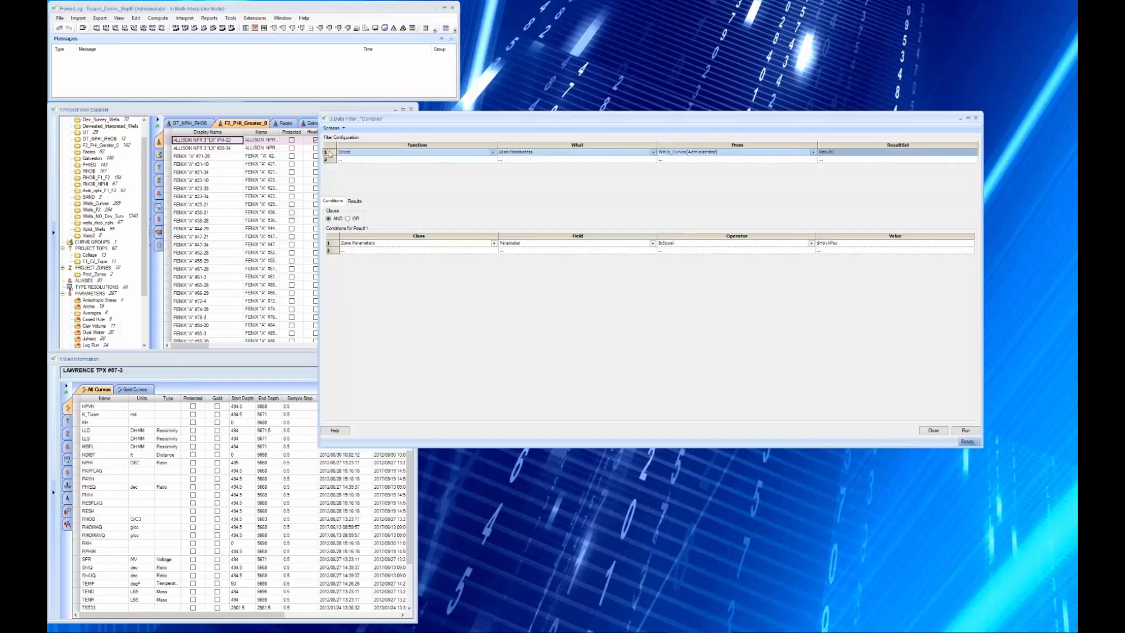
pyautogui.click(331, 160)
pyautogui.click(334, 154)
pyautogui.click(967, 431)
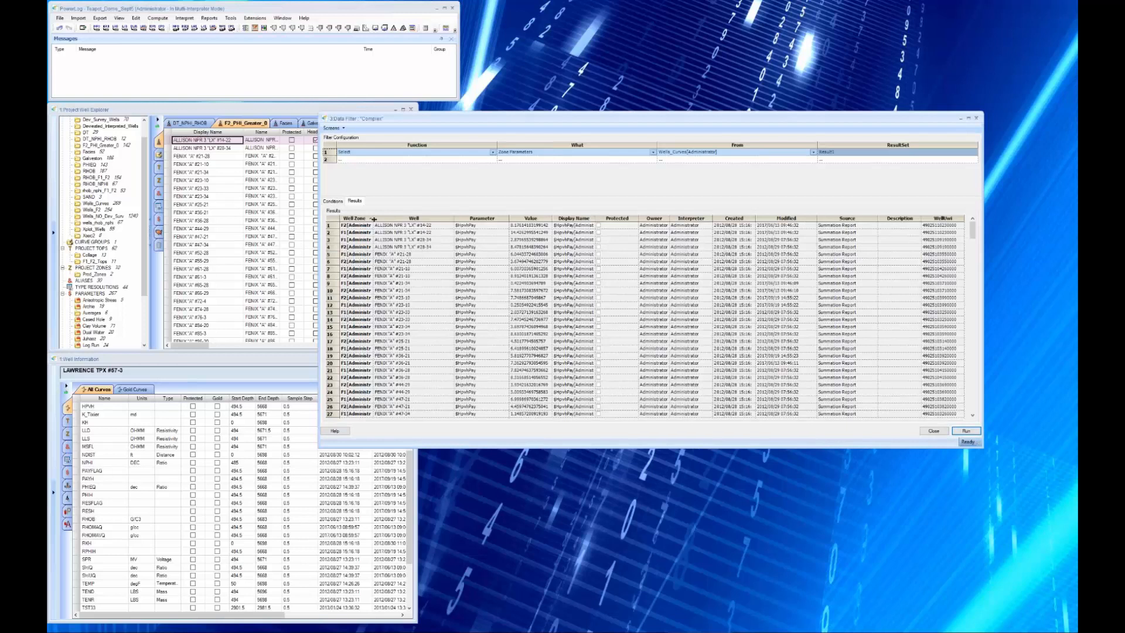
pyautogui.moveTo(373, 219); pyautogui.dragTo(417, 218)
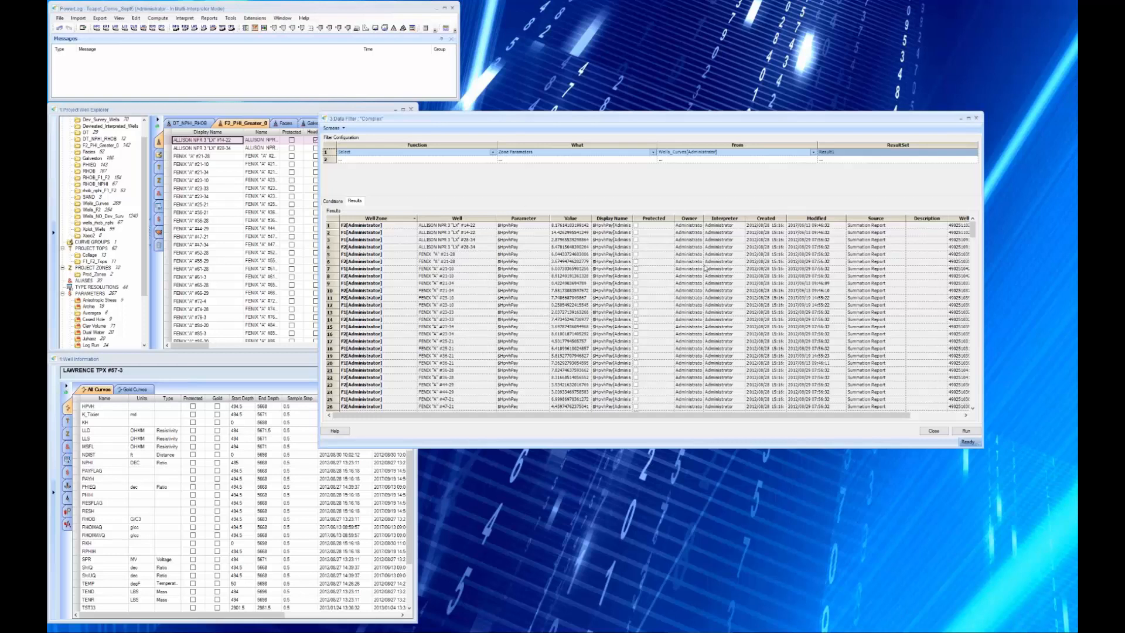
# Step: Recall the saved Complex data filter screen again, sorting the saved screens by creation date to bring the newest files up
pyautogui.click(338, 128)
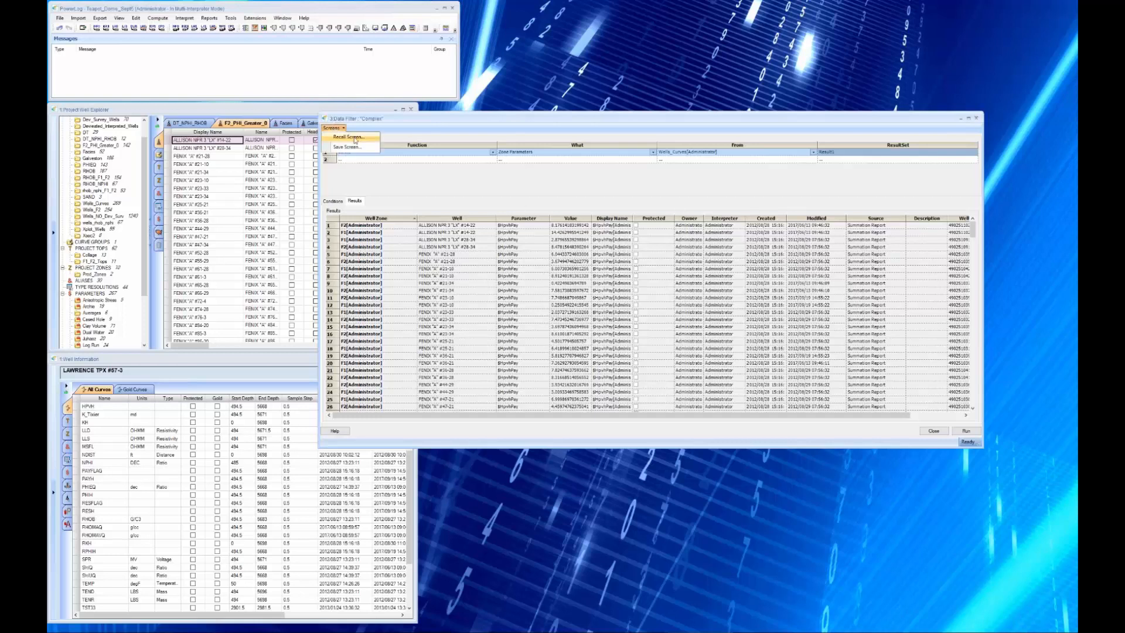
pyautogui.click(354, 138)
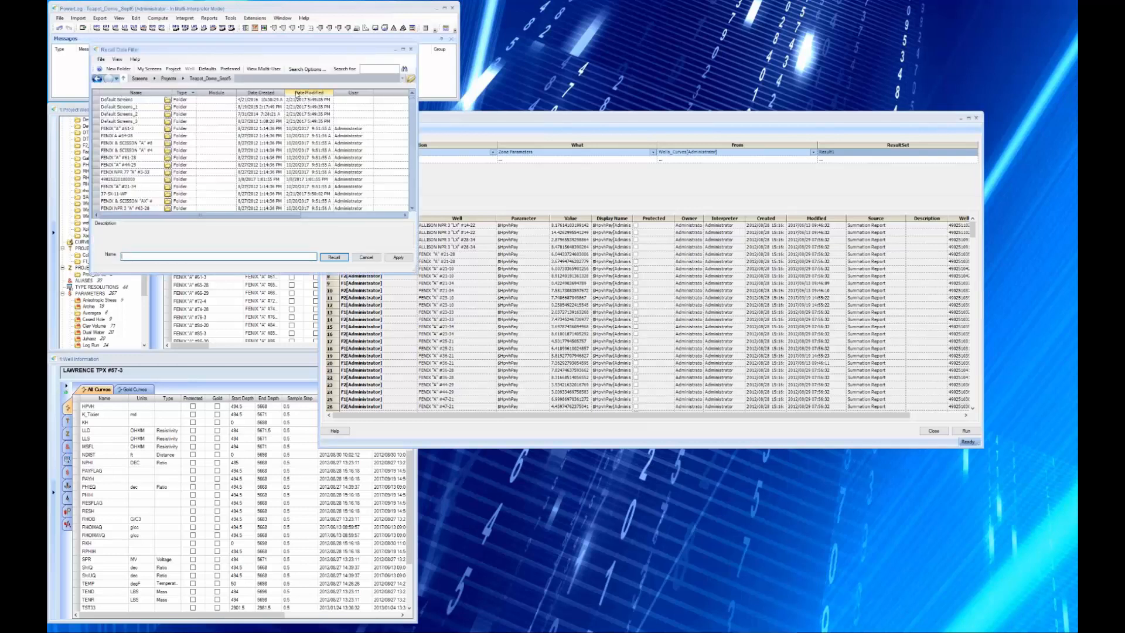
pyautogui.click(265, 93)
pyautogui.click(265, 93)
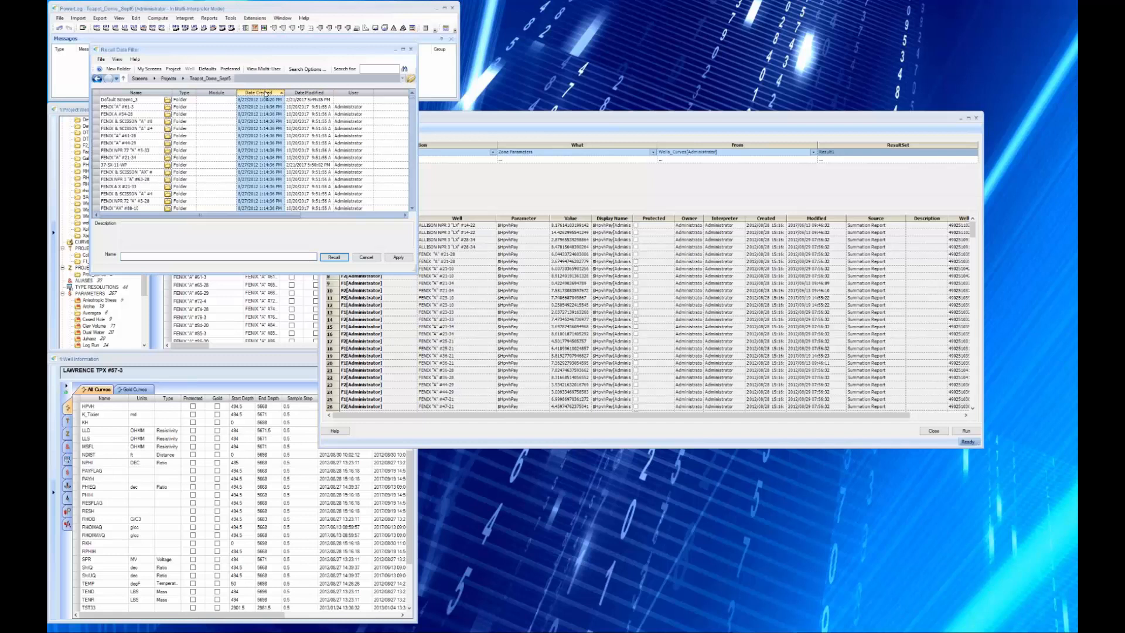
pyautogui.click(266, 92)
pyautogui.click(112, 157)
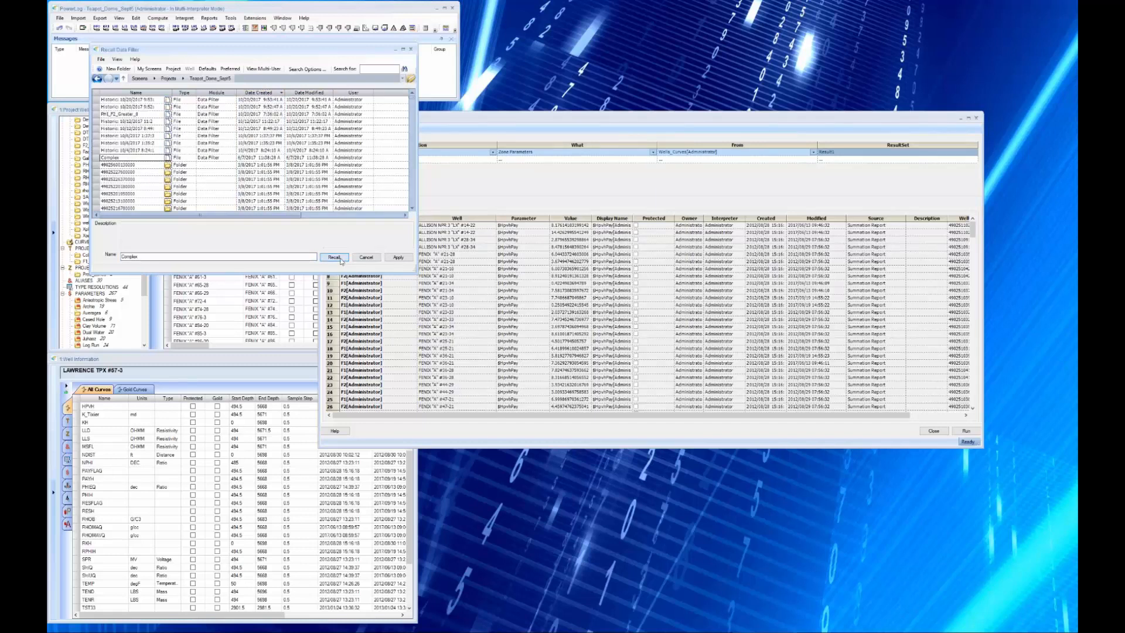
pyautogui.click(335, 258)
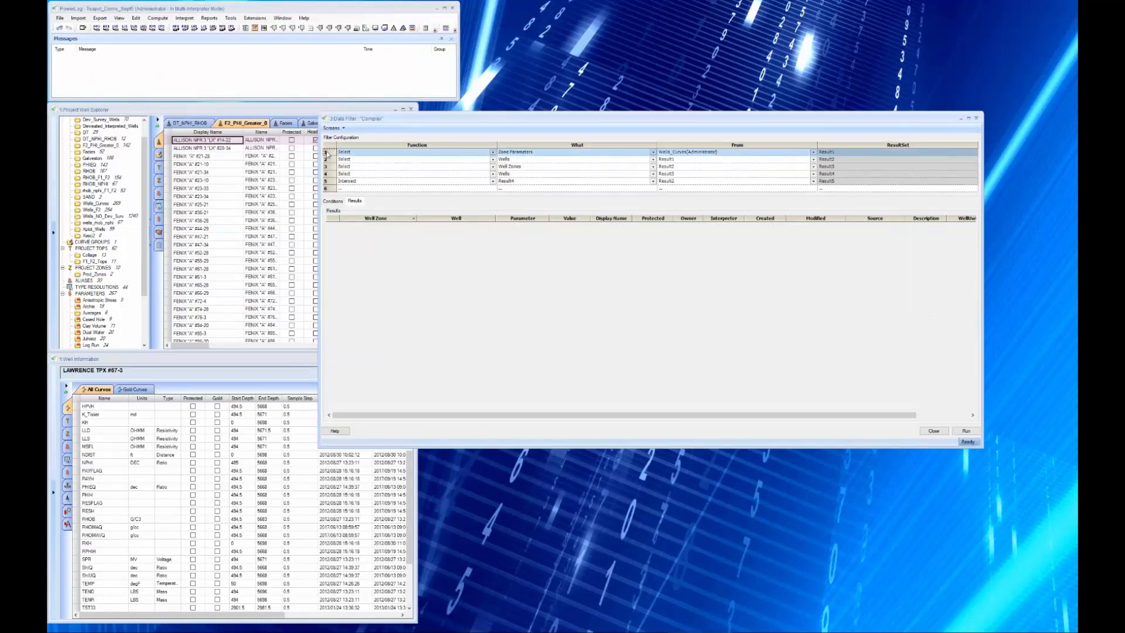
# Step: Review the conditions defined for filter rows 1 through 4 of the Complex filter
pyautogui.click(333, 200)
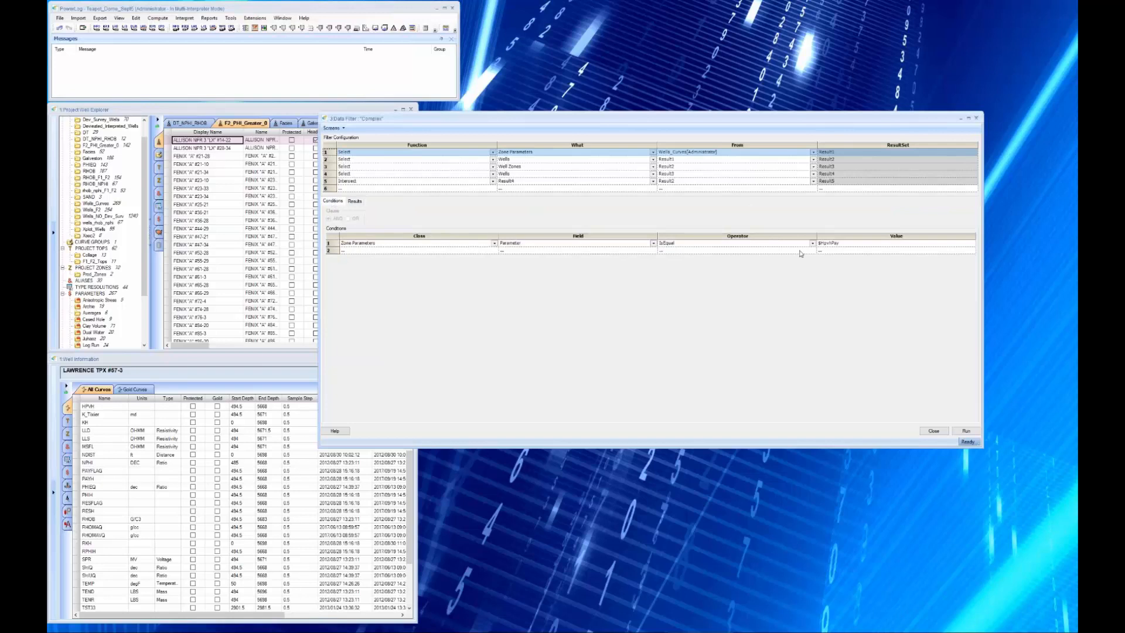
pyautogui.click(331, 160)
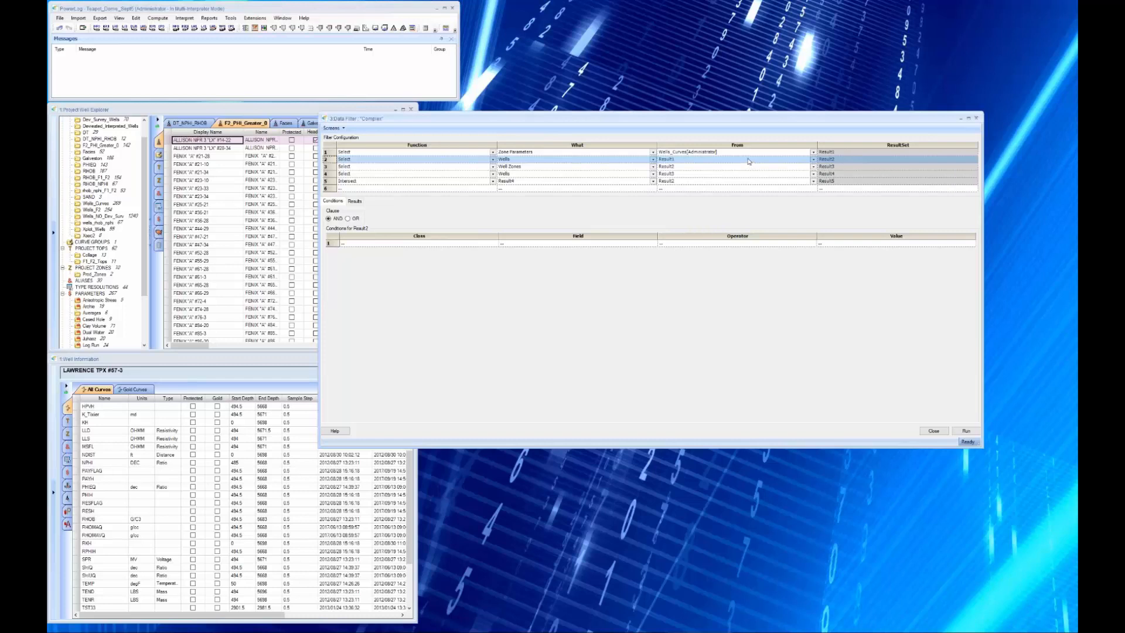
pyautogui.click(378, 169)
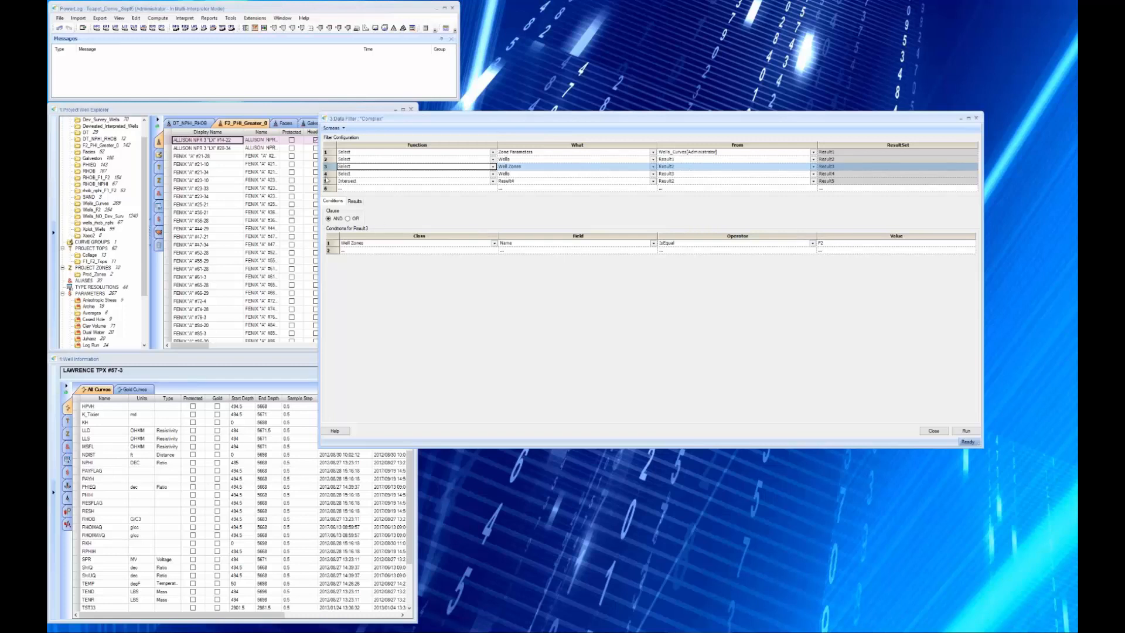
pyautogui.click(331, 174)
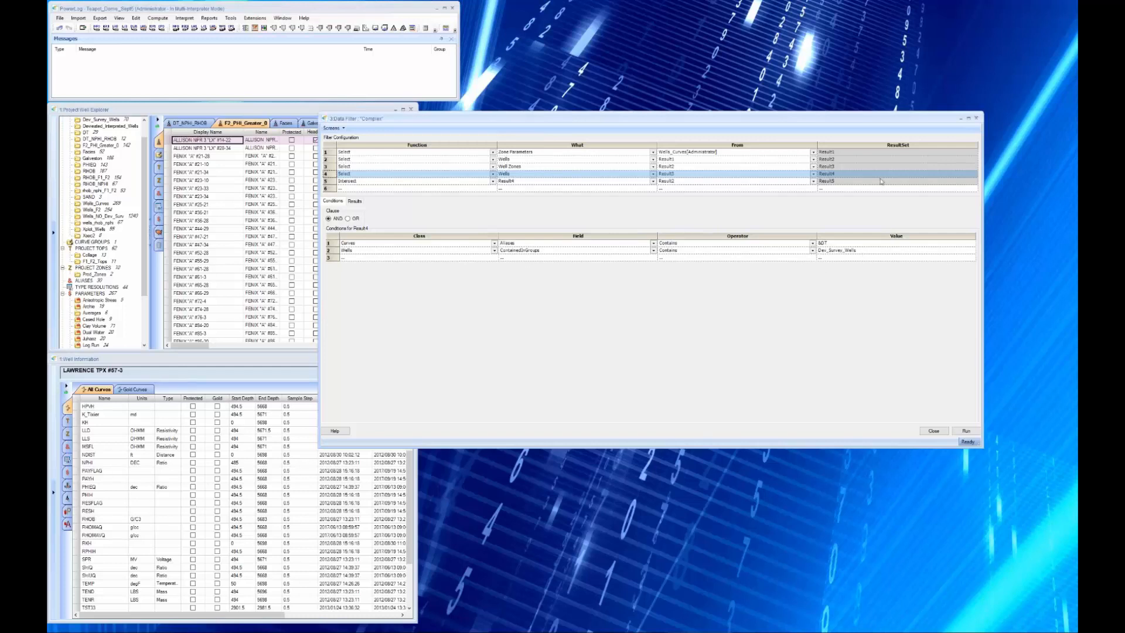
# Step: Trace the From source of rows 1 through 4 down to the Intersect row, and run the complete Complex filter
pyautogui.click(776, 153)
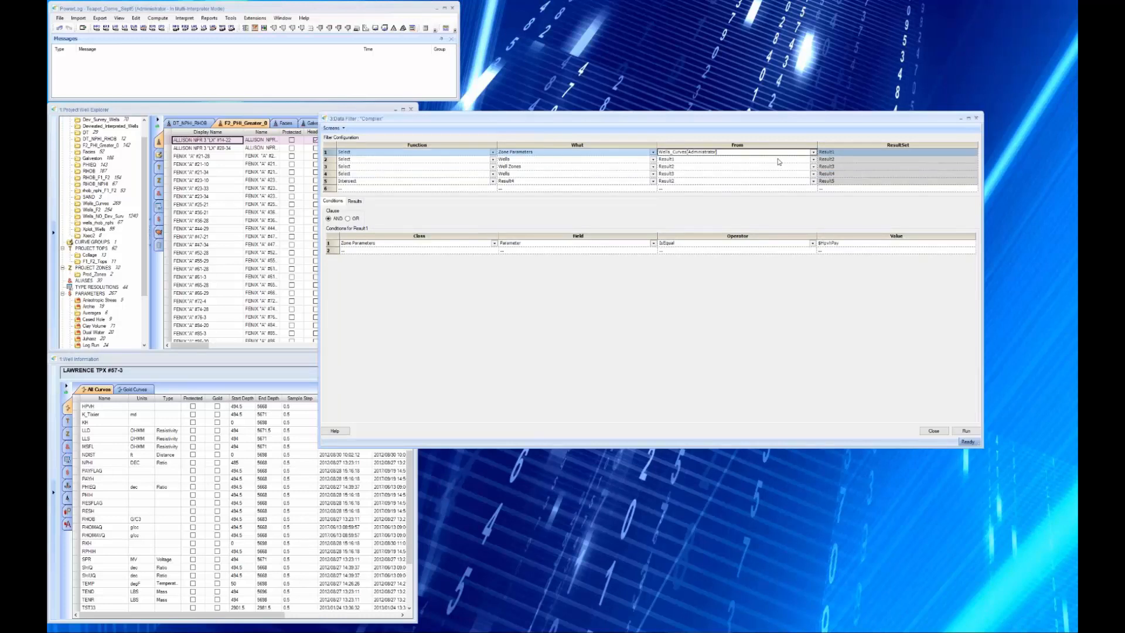
pyautogui.click(777, 158)
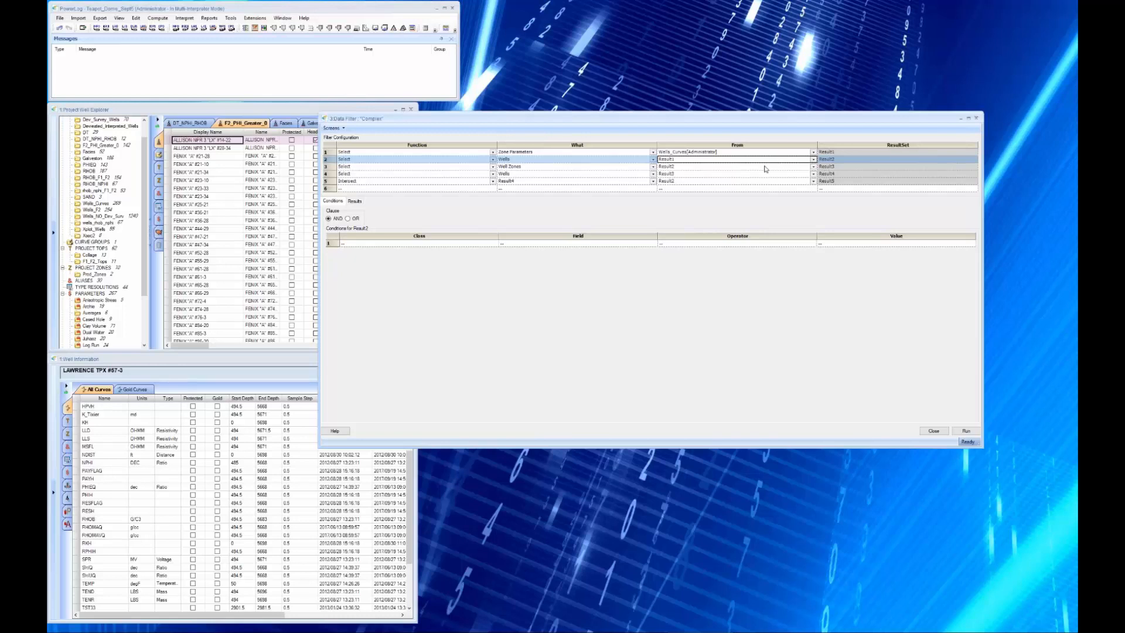
pyautogui.click(765, 167)
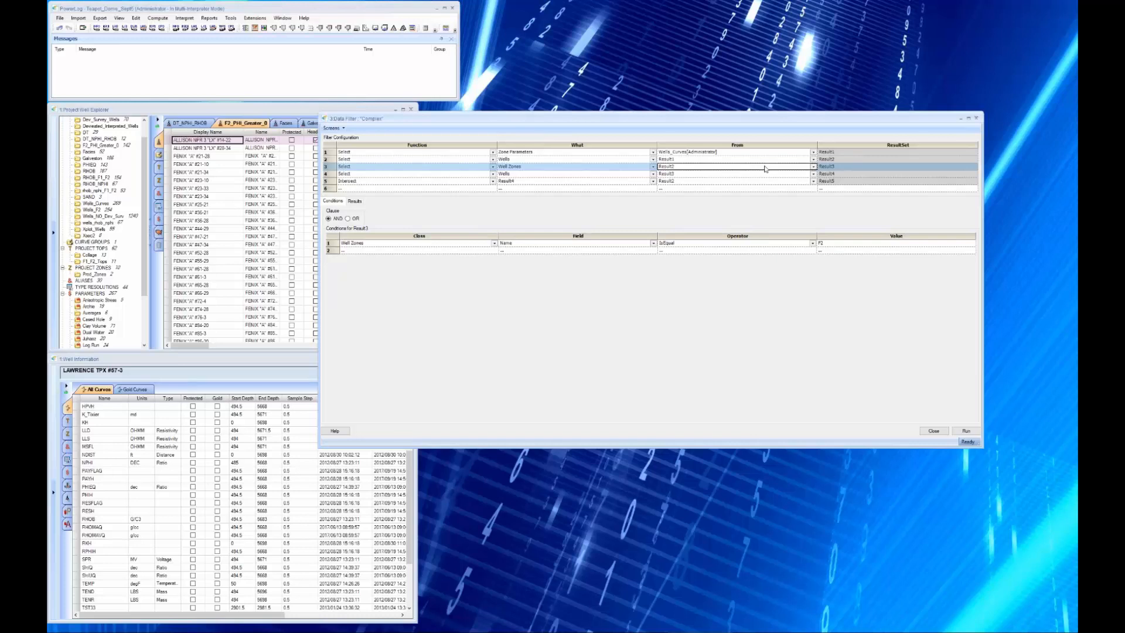
pyautogui.click(765, 174)
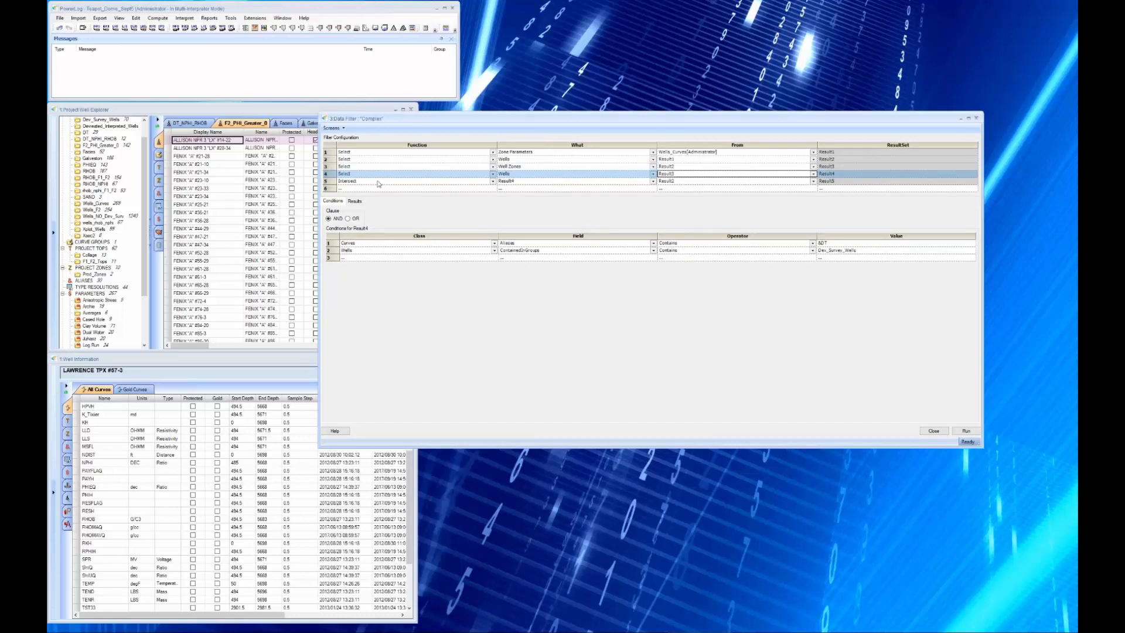
pyautogui.click(378, 183)
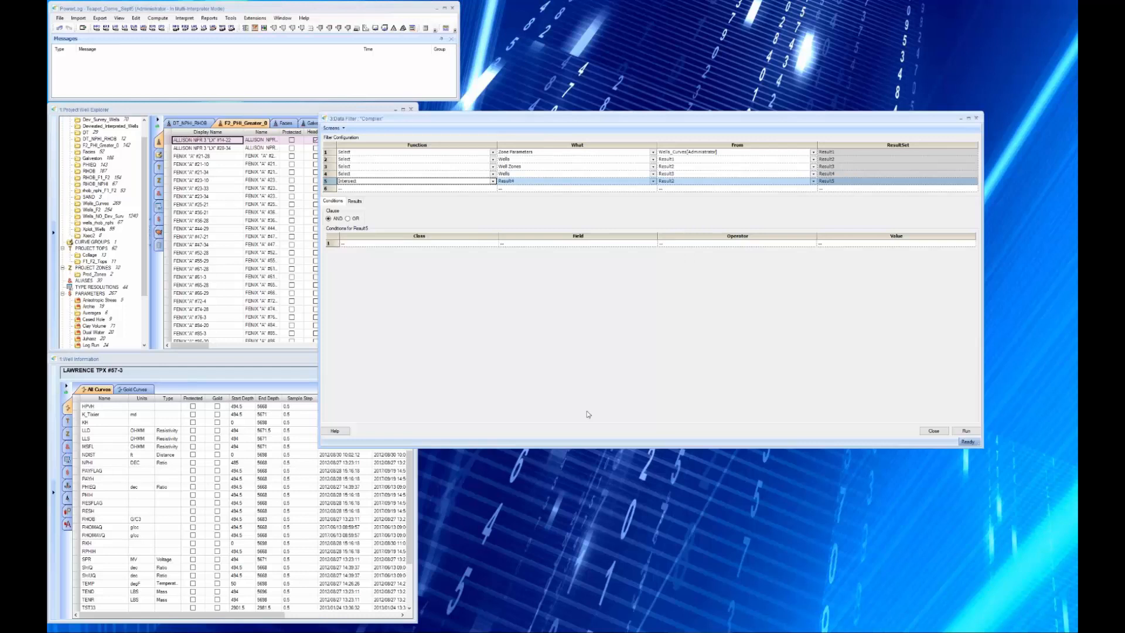
pyautogui.click(968, 431)
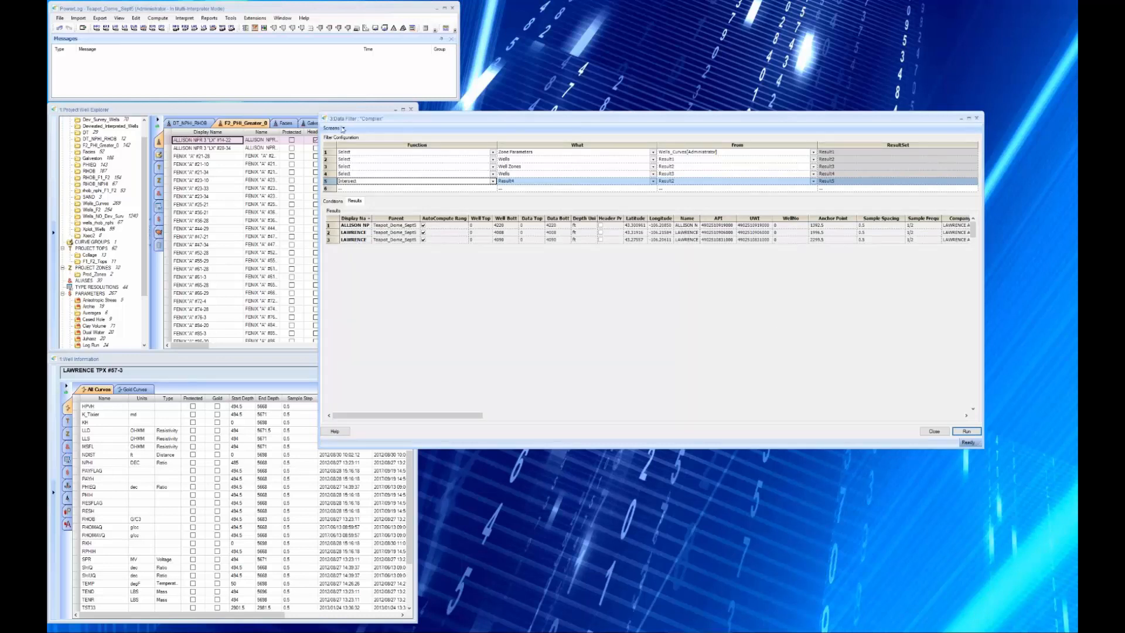
# Step: Recall the saved PHI_F2_Greater_0 data filter screen, sorting the saved screens by creation date to find it
pyautogui.click(331, 128)
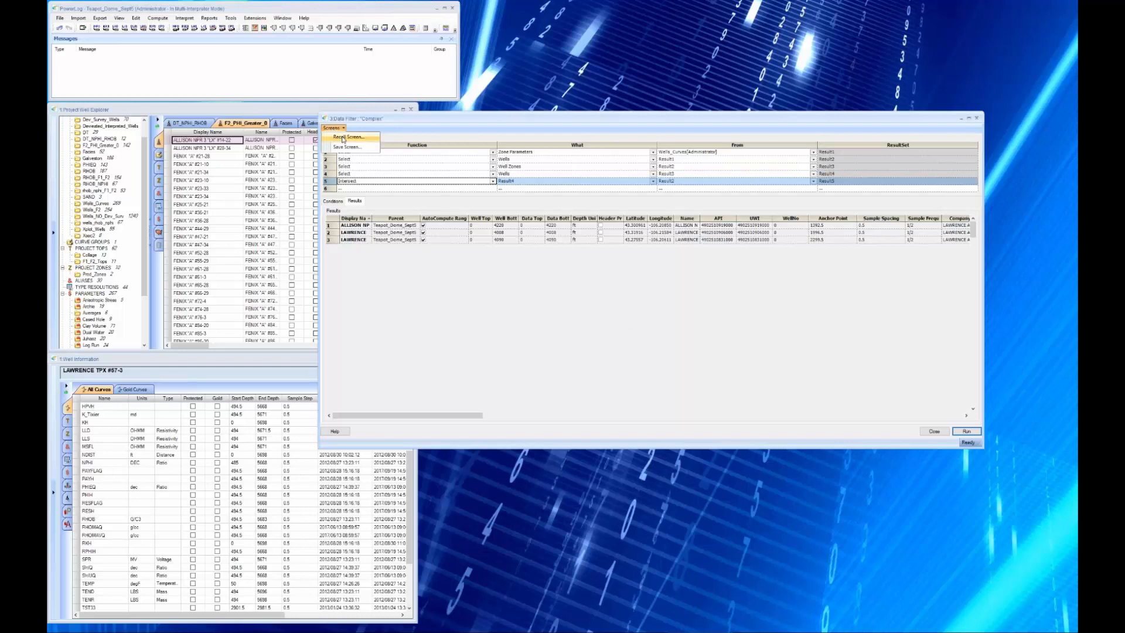
pyautogui.click(344, 138)
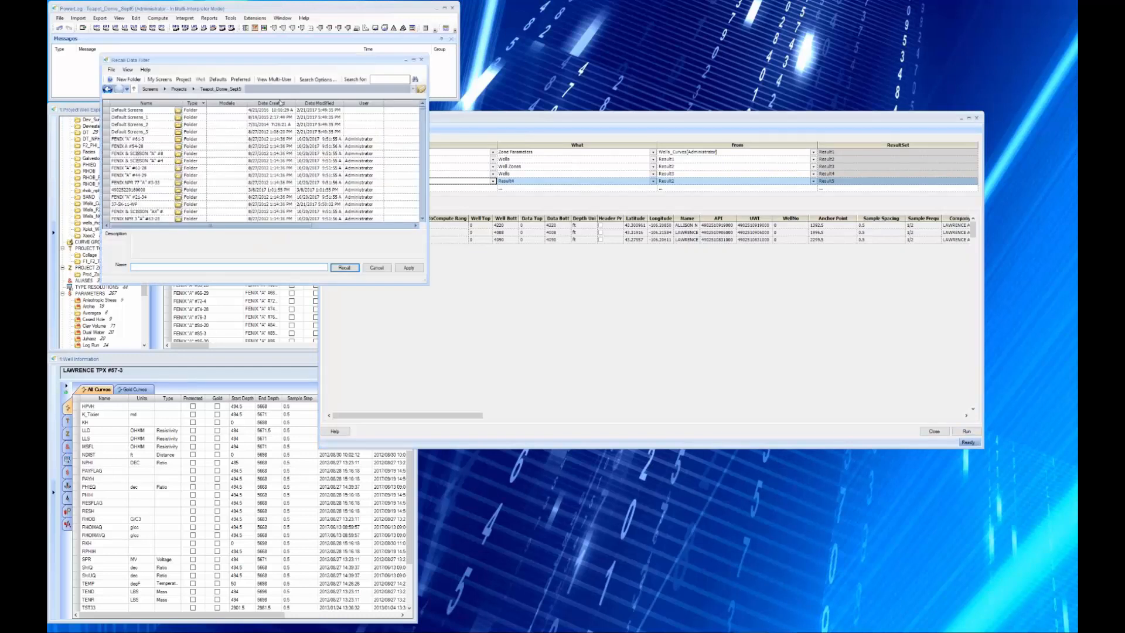
pyautogui.click(280, 103)
pyautogui.click(277, 102)
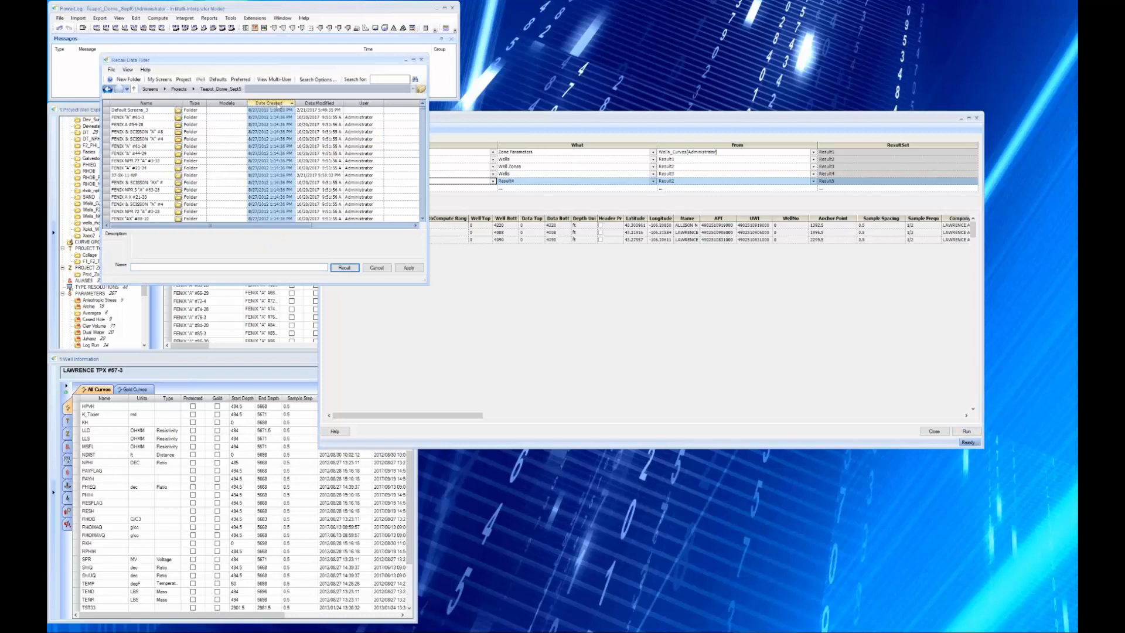
pyautogui.click(278, 104)
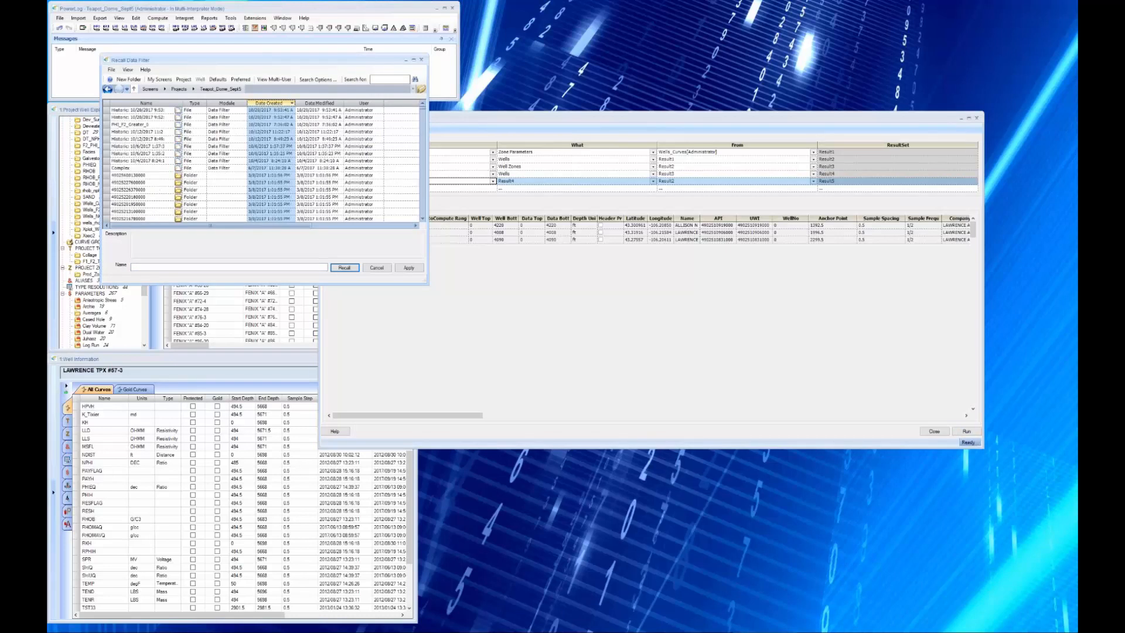
pyautogui.click(140, 124)
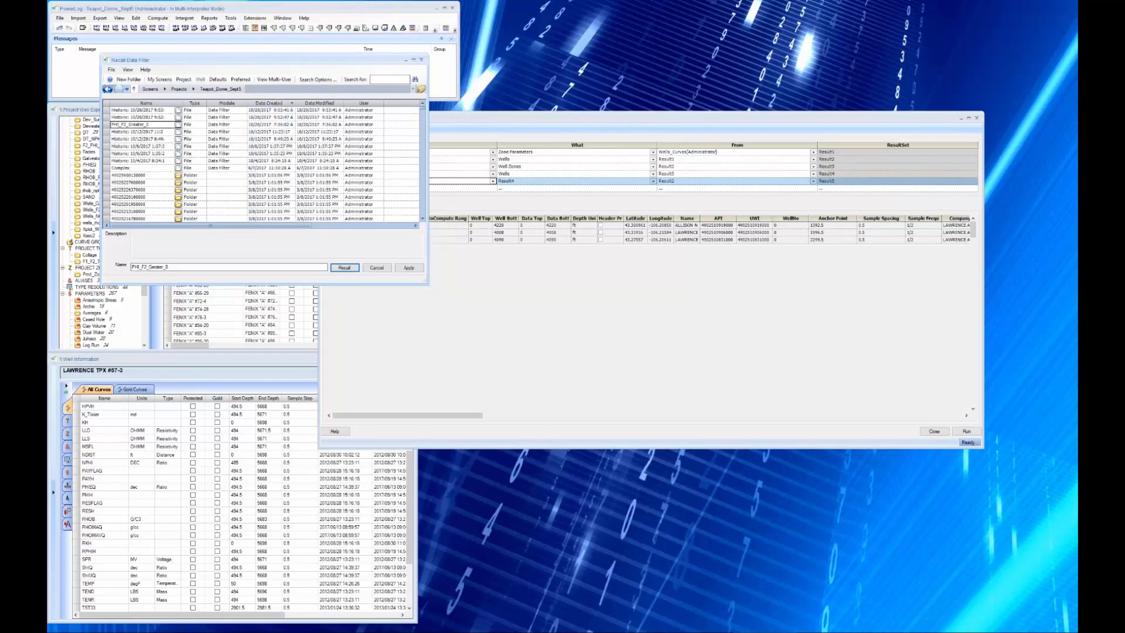
pyautogui.click(348, 269)
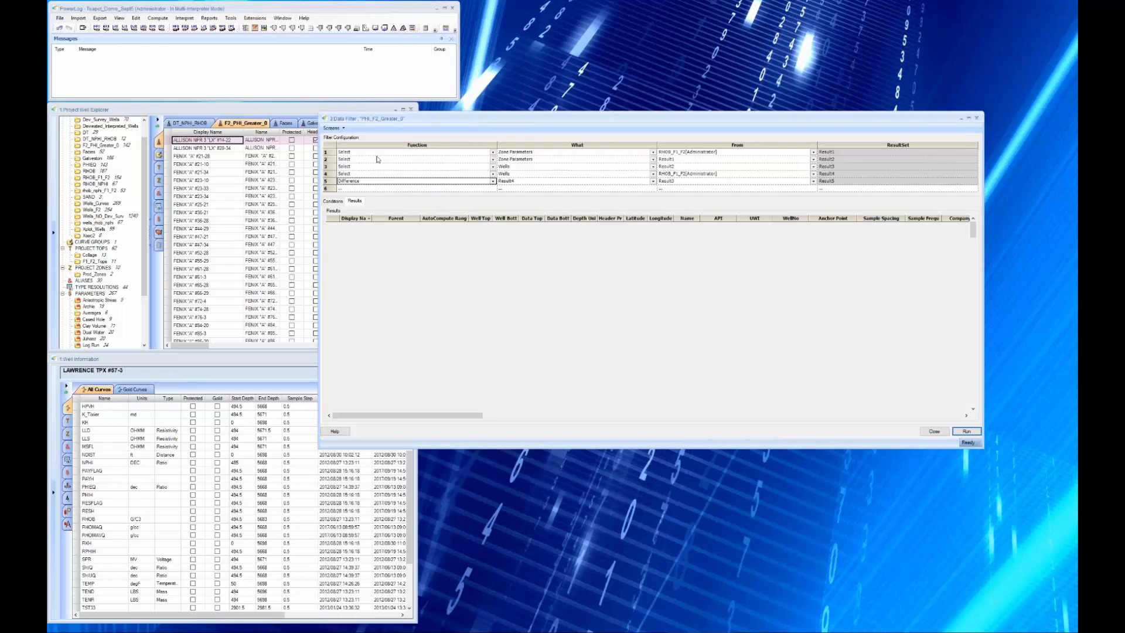
# Step: Review the conditions of filter rows 1 through 4, including the zone parameter name and its IsLessThan value limit
pyautogui.click(332, 153)
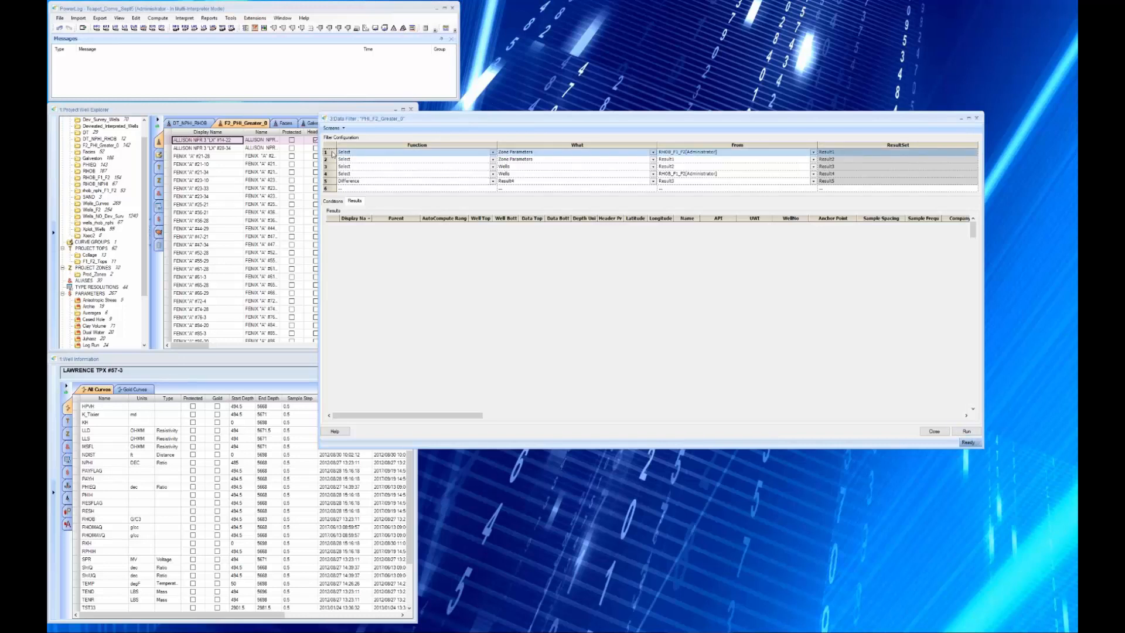
pyautogui.click(338, 200)
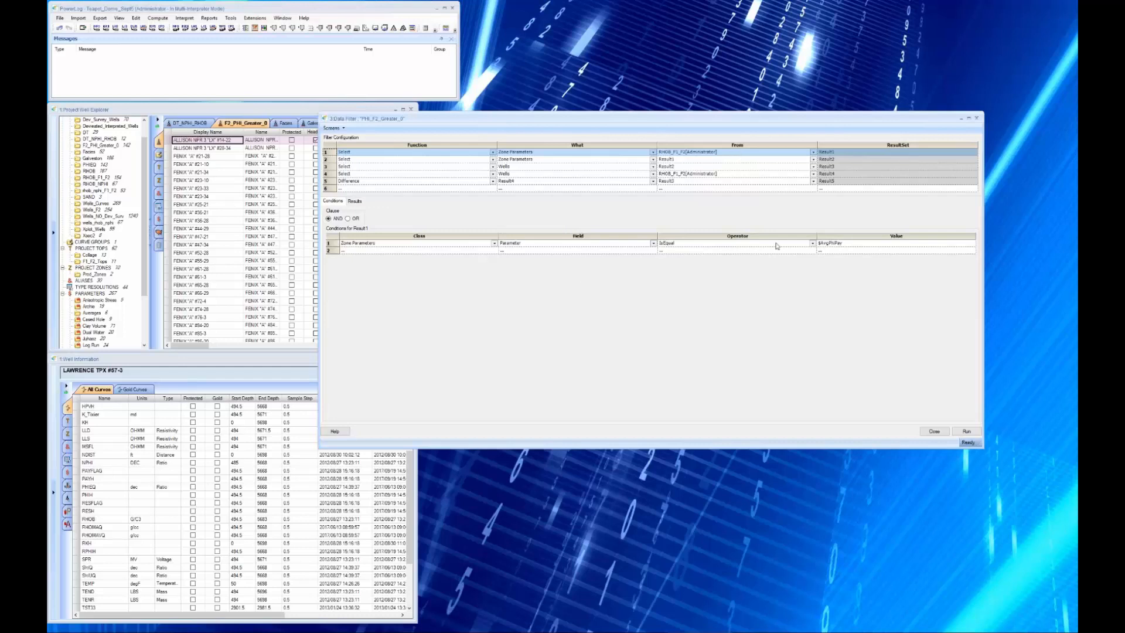
pyautogui.click(856, 246)
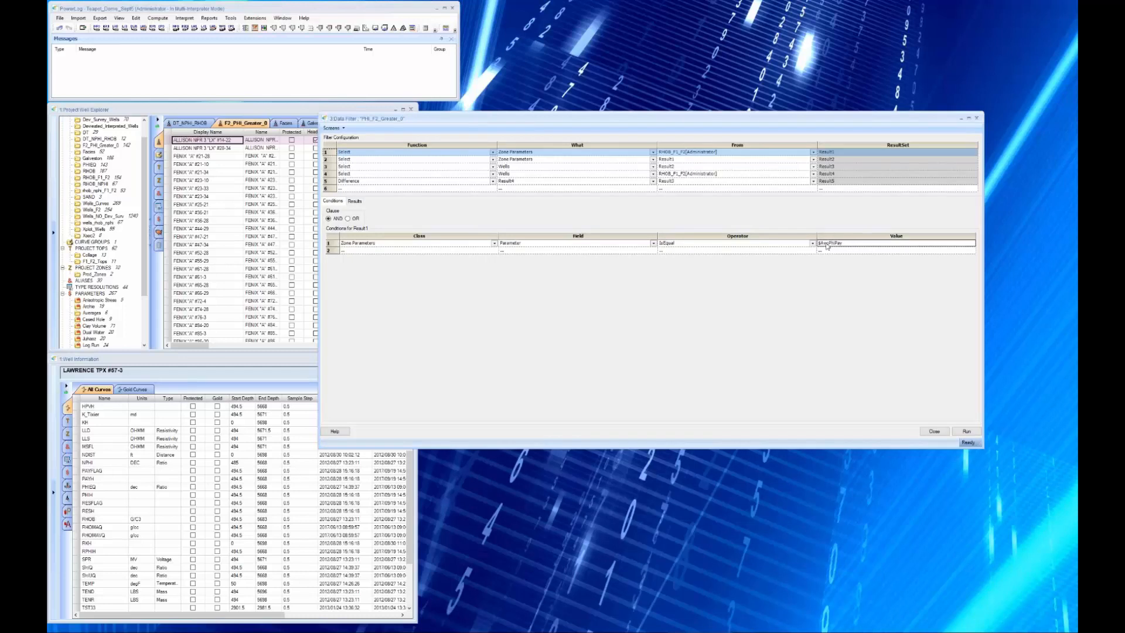
pyautogui.click(332, 160)
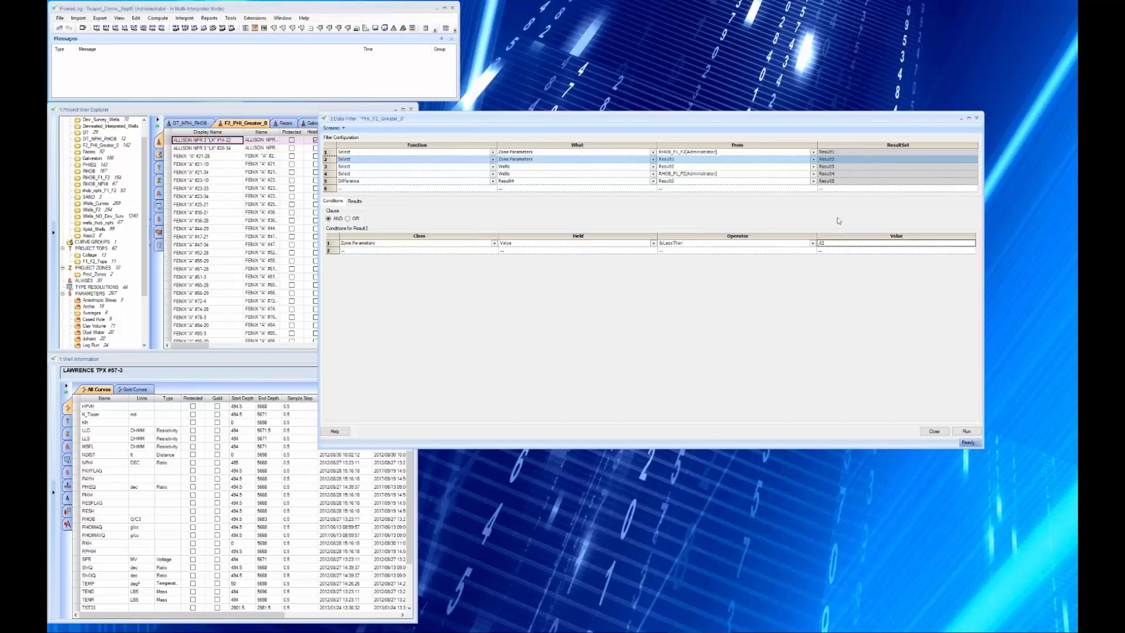
pyautogui.click(366, 167)
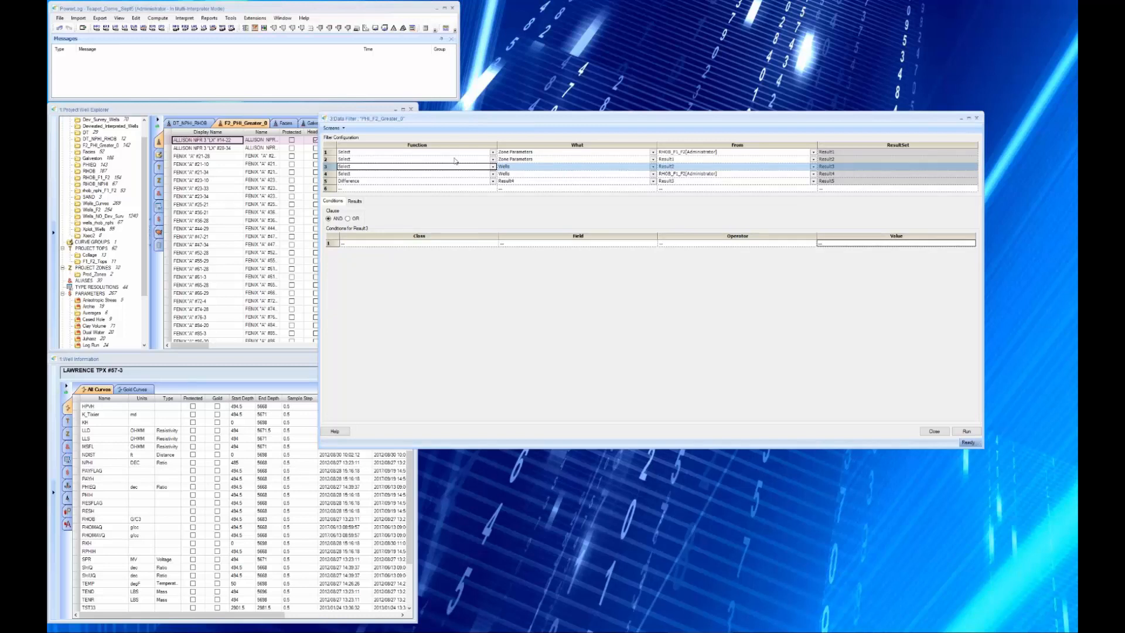
pyautogui.click(539, 159)
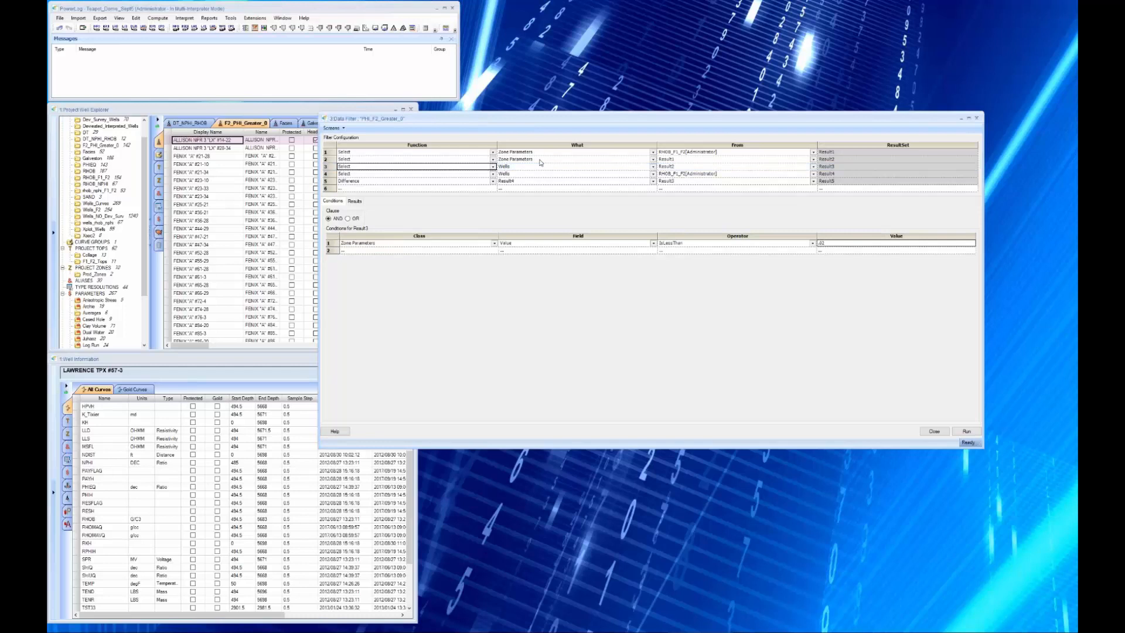
pyautogui.click(447, 170)
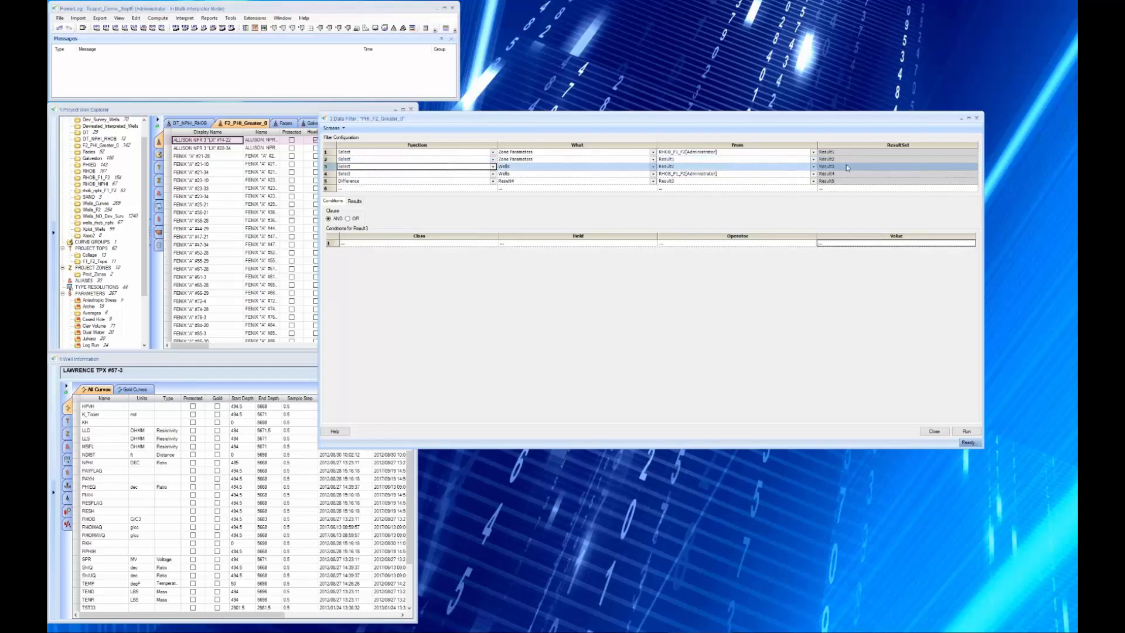
pyautogui.click(385, 174)
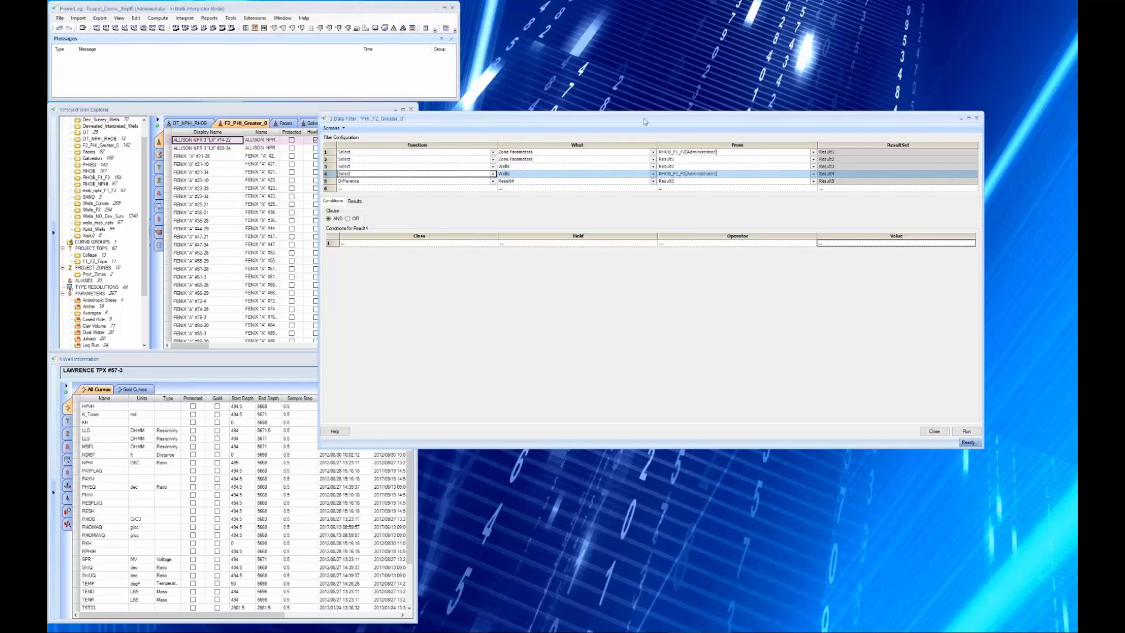
# Step: Check the result sets feeding the Difference row, then run the PHI_F2_Greater_0 filter and browse the resulting wells to the end
pyautogui.click(445, 183)
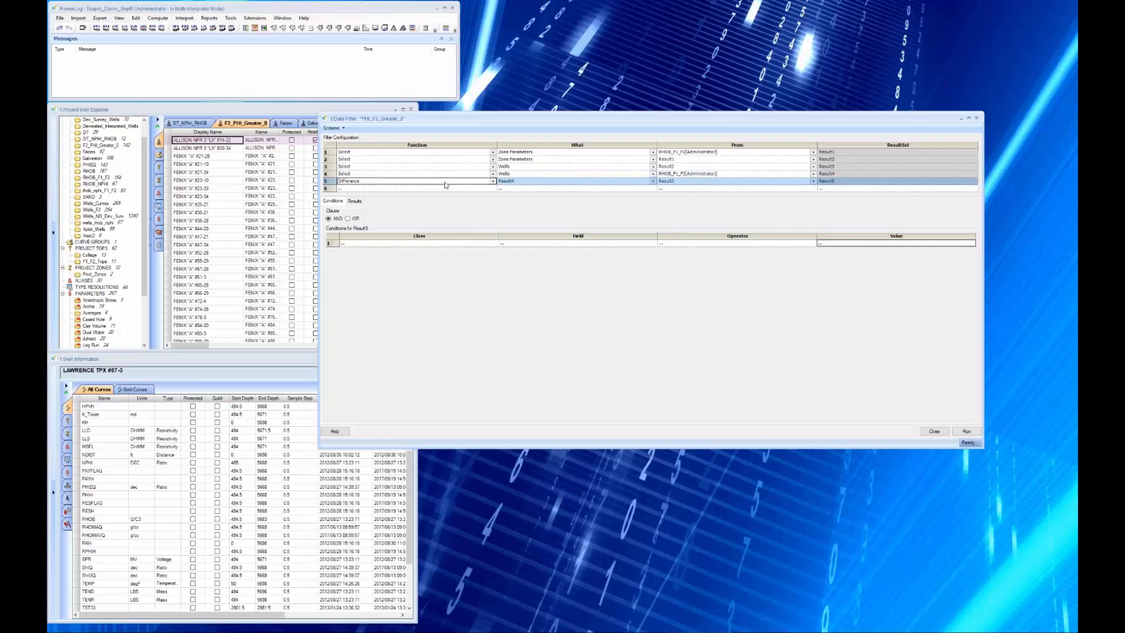
pyautogui.click(677, 167)
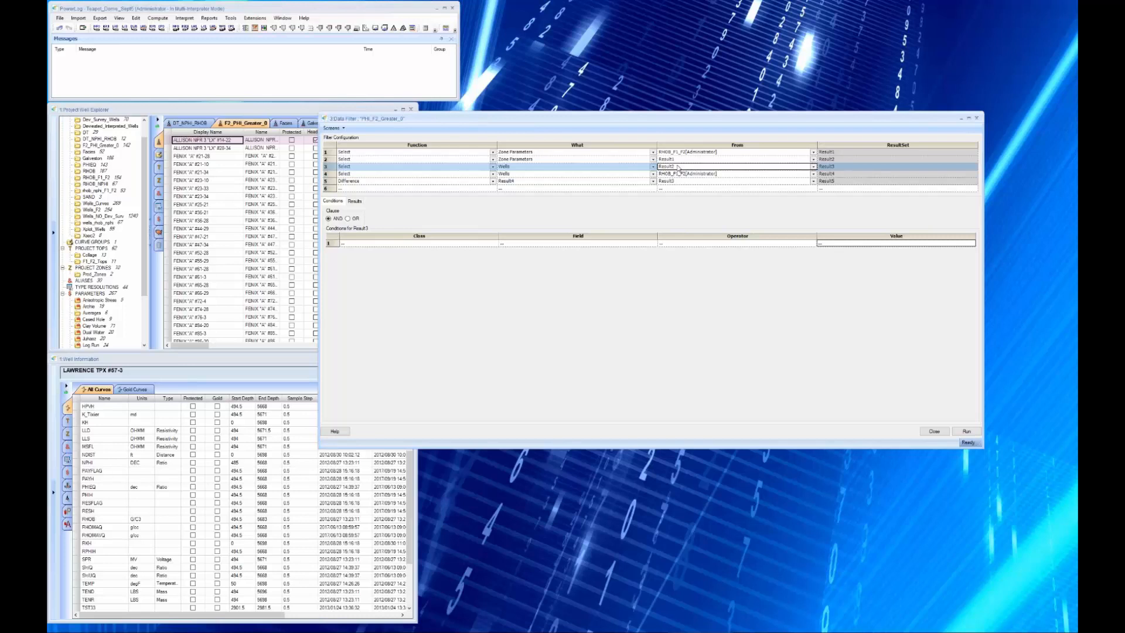
pyautogui.click(725, 175)
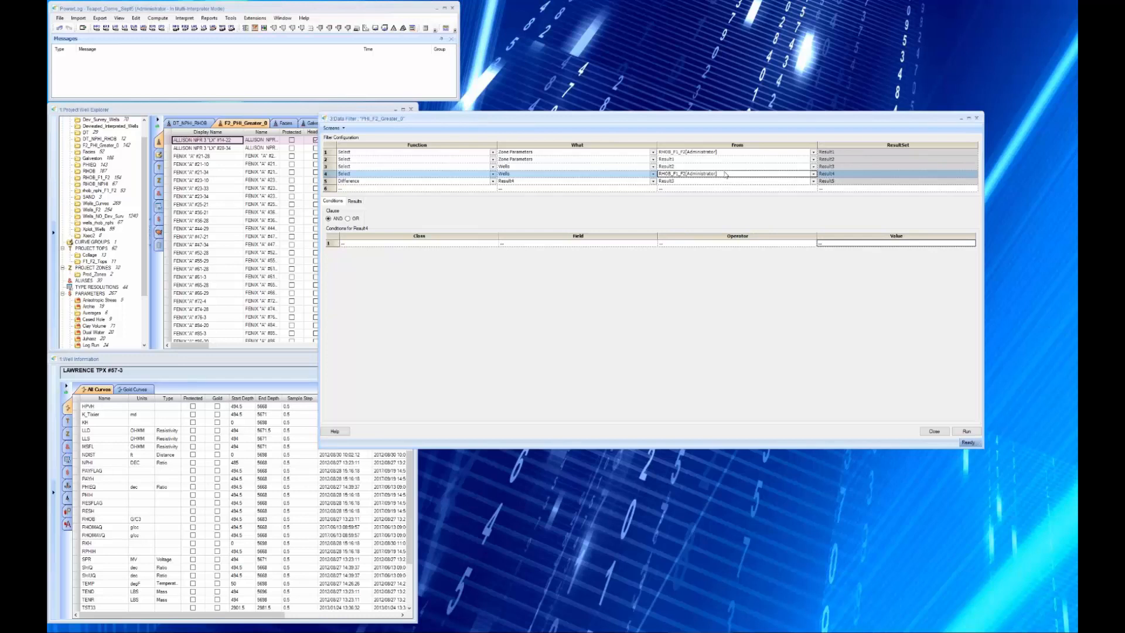
pyautogui.click(688, 182)
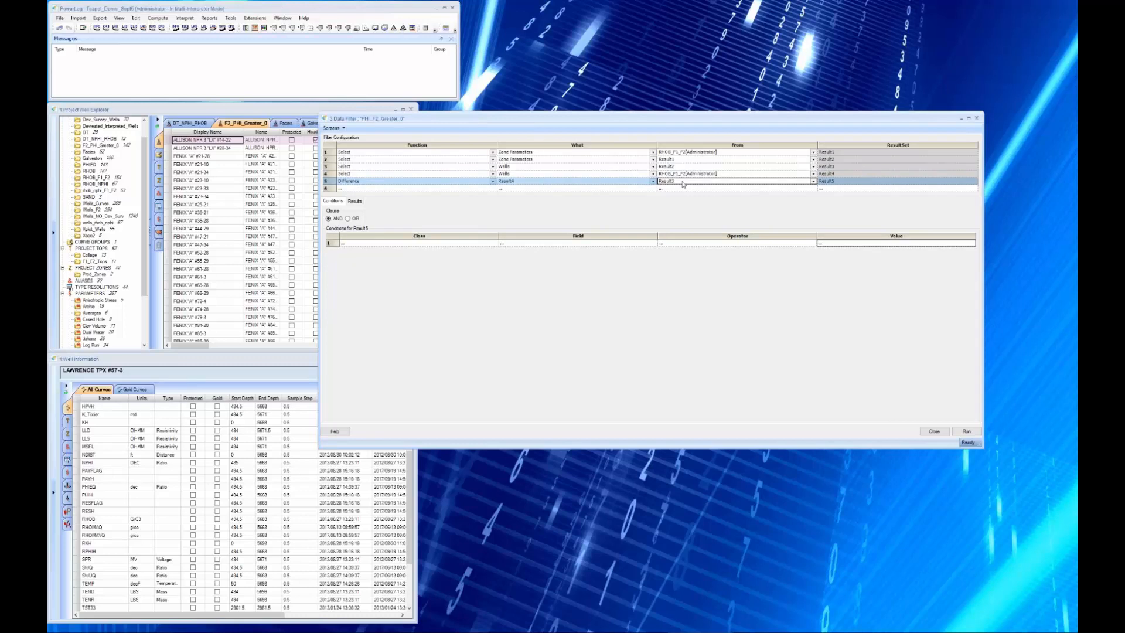
pyautogui.click(970, 432)
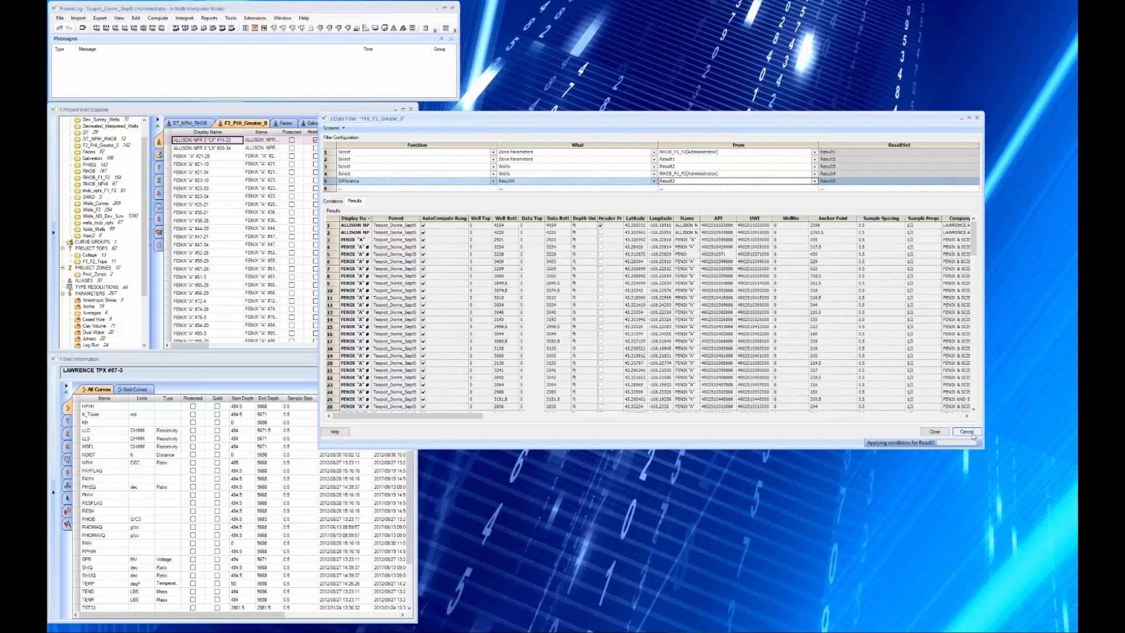
pyautogui.moveTo(974, 241); pyautogui.dragTo(986, 383)
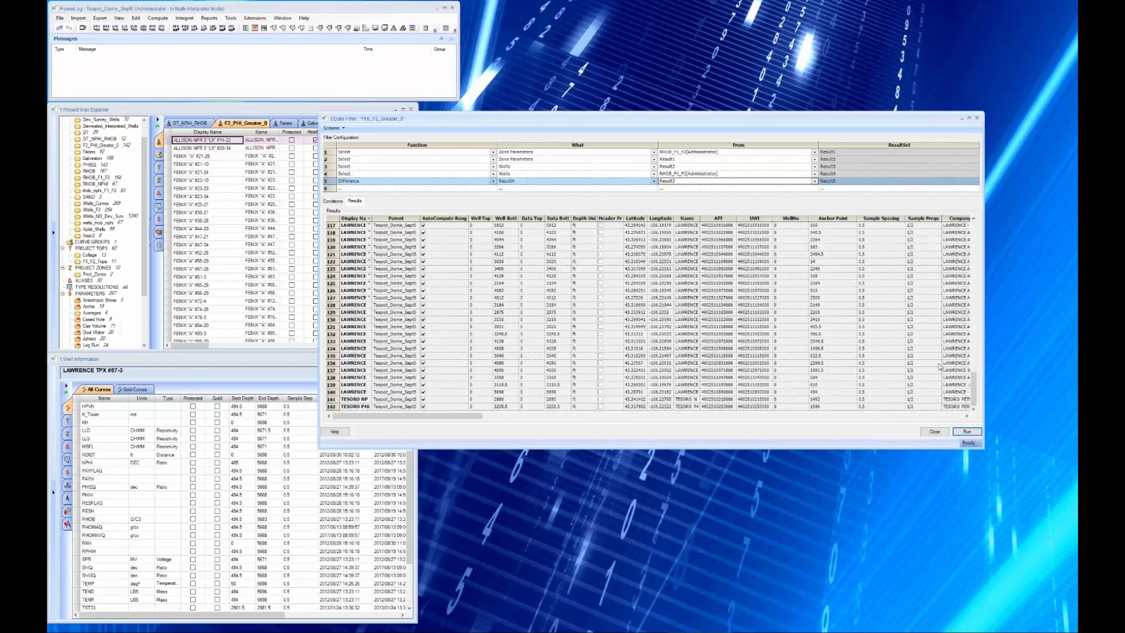